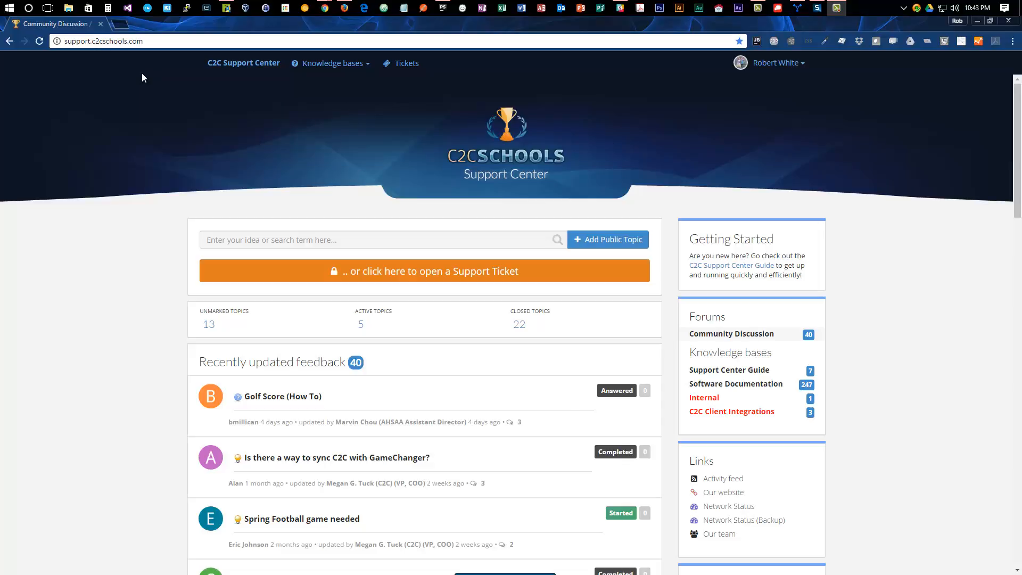
Step: Open the support center's agent interface and go from there to the project settings
click(770, 70)
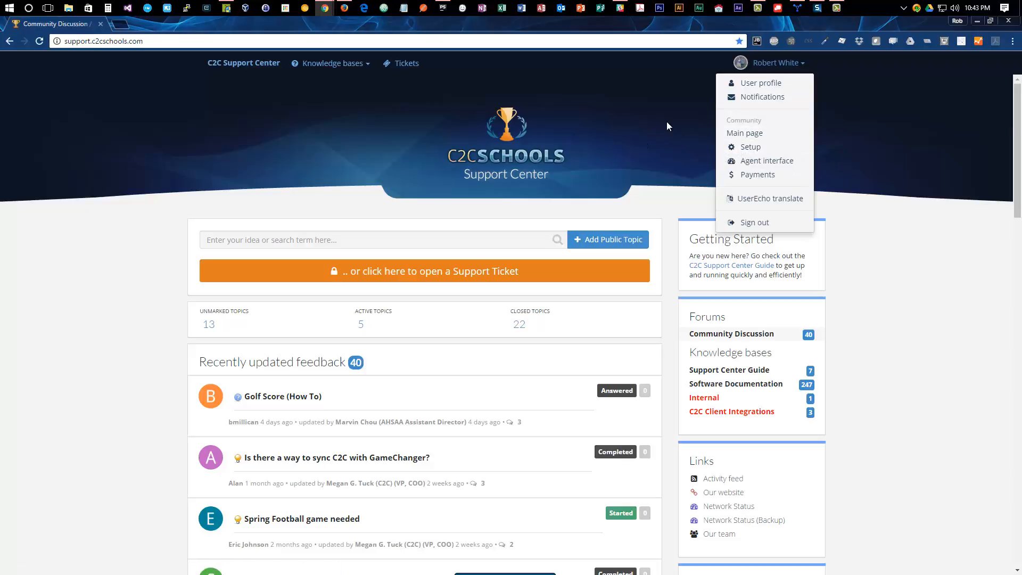
click(753, 161)
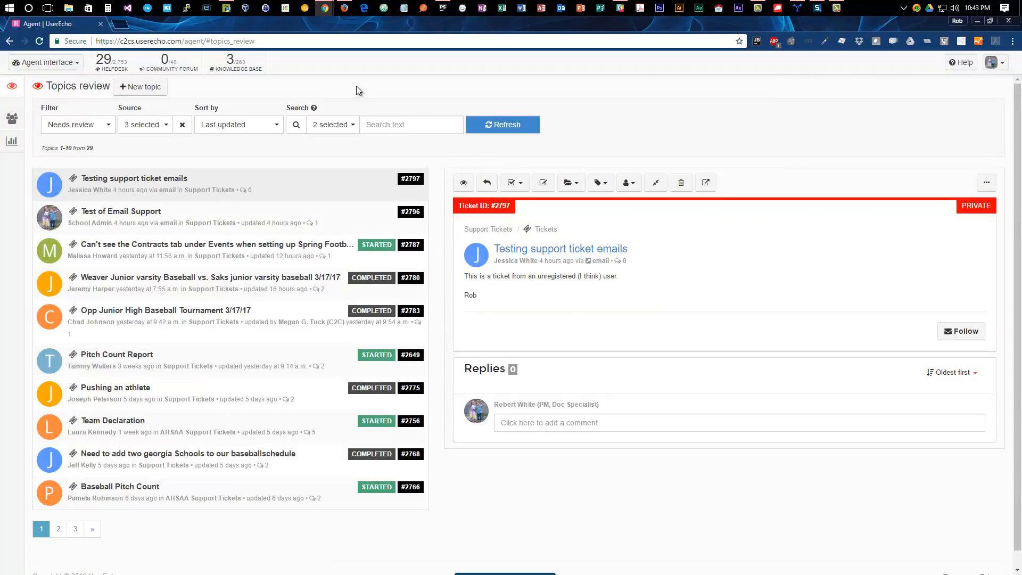
click(59, 64)
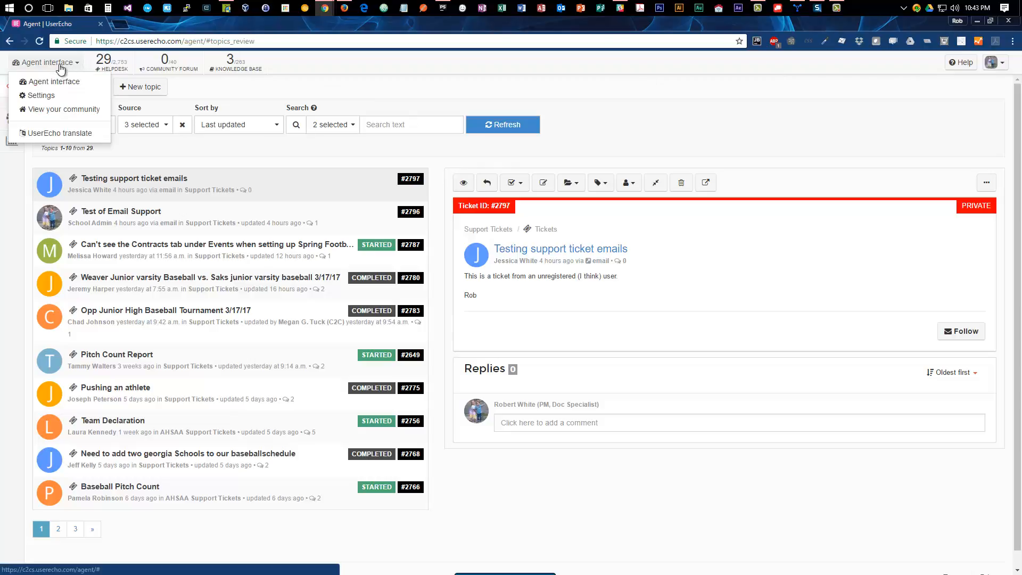
click(60, 96)
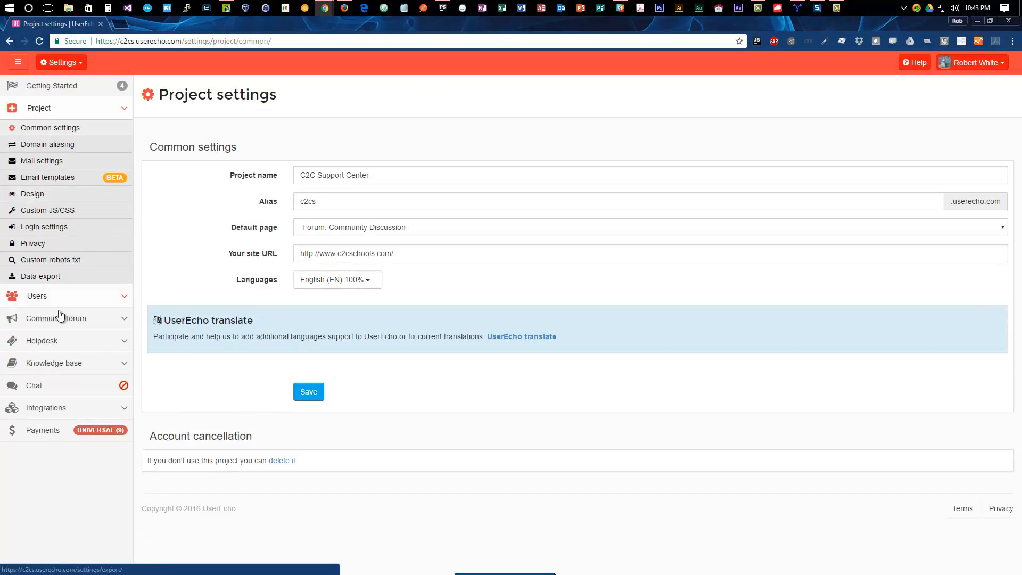
Step: Open the JIRA integration settings among the project's other integrations
click(73, 346)
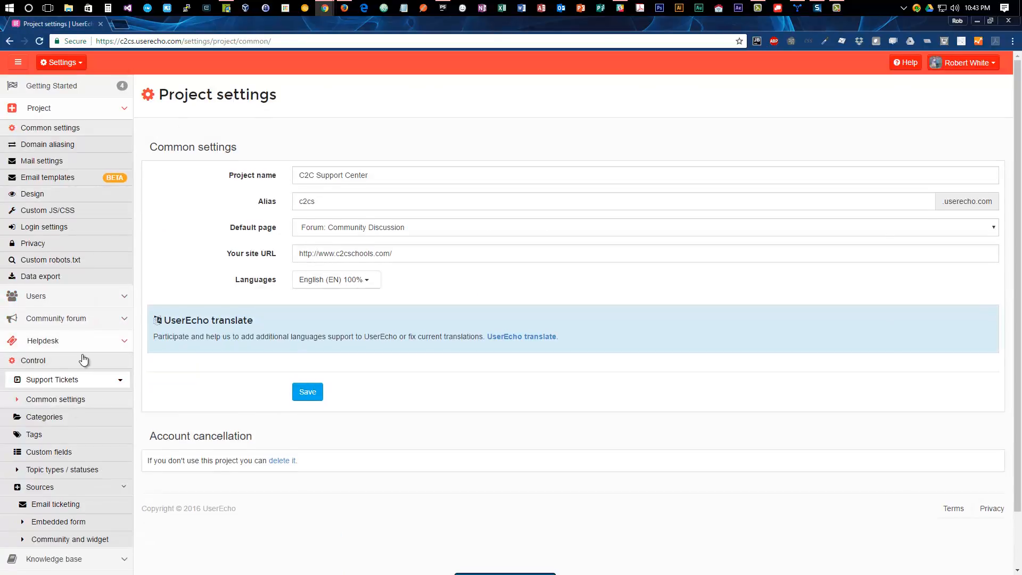
scroll(82, 351, down, 1)
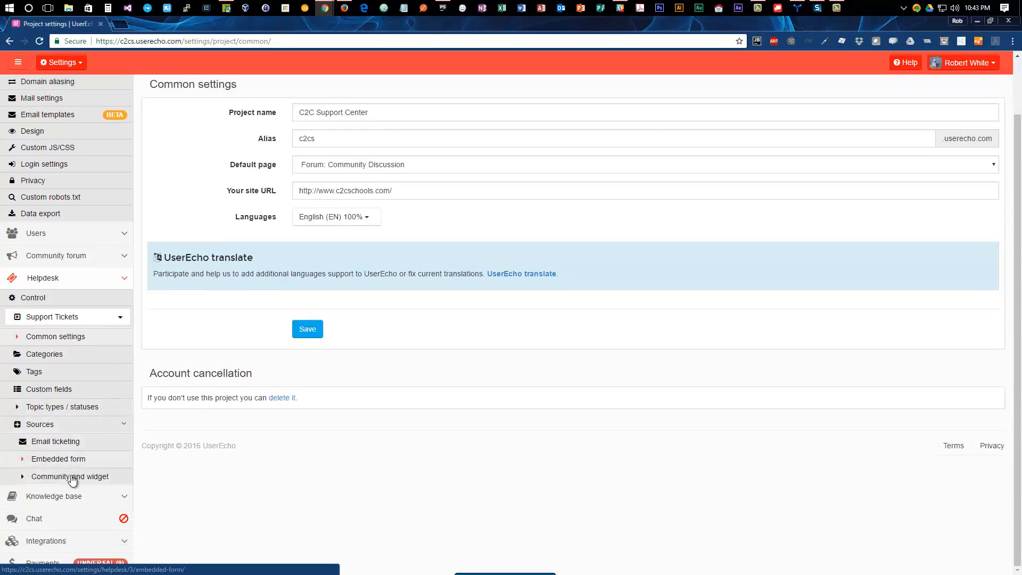
click(65, 541)
scroll(58, 391, down, 1)
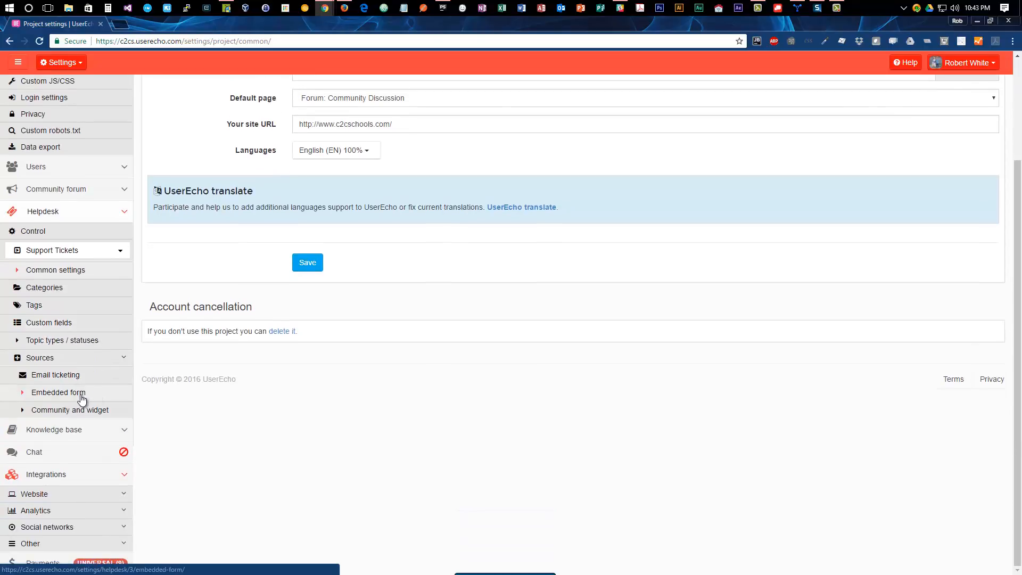
click(55, 546)
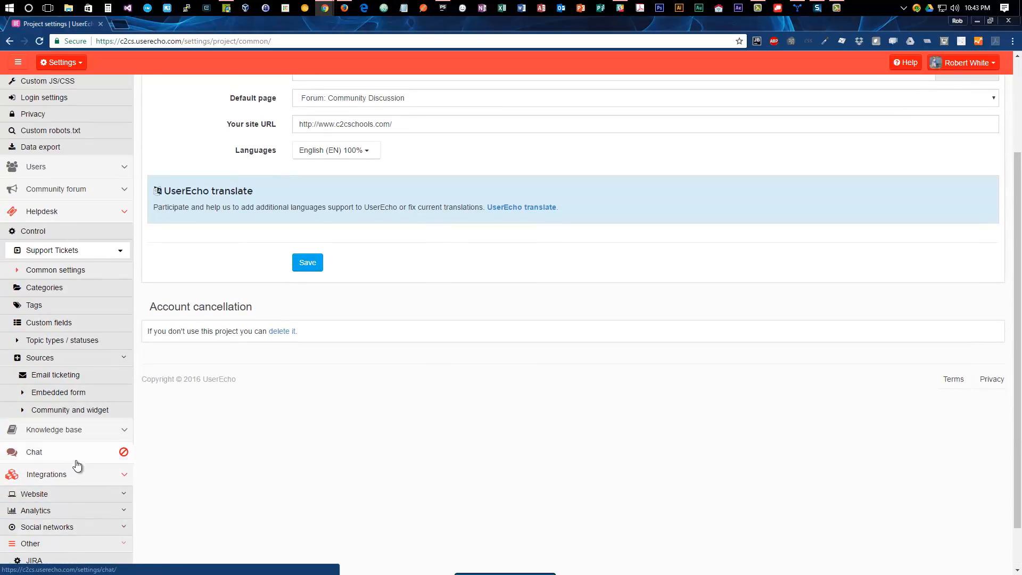
scroll(75, 455, down, 1)
click(47, 514)
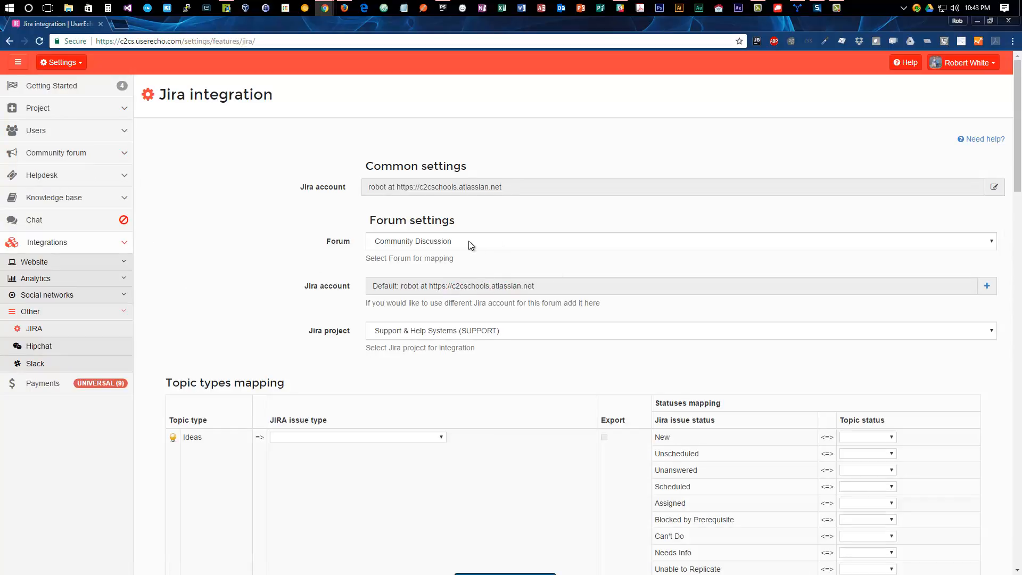
Step: Select the Support Tickets forum for the Jira mapping
click(503, 241)
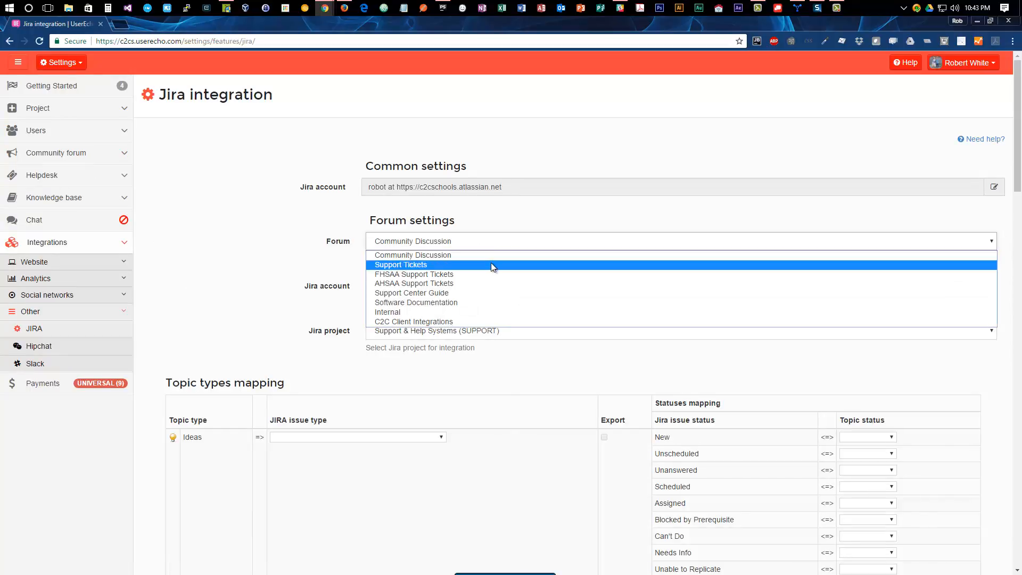
click(493, 265)
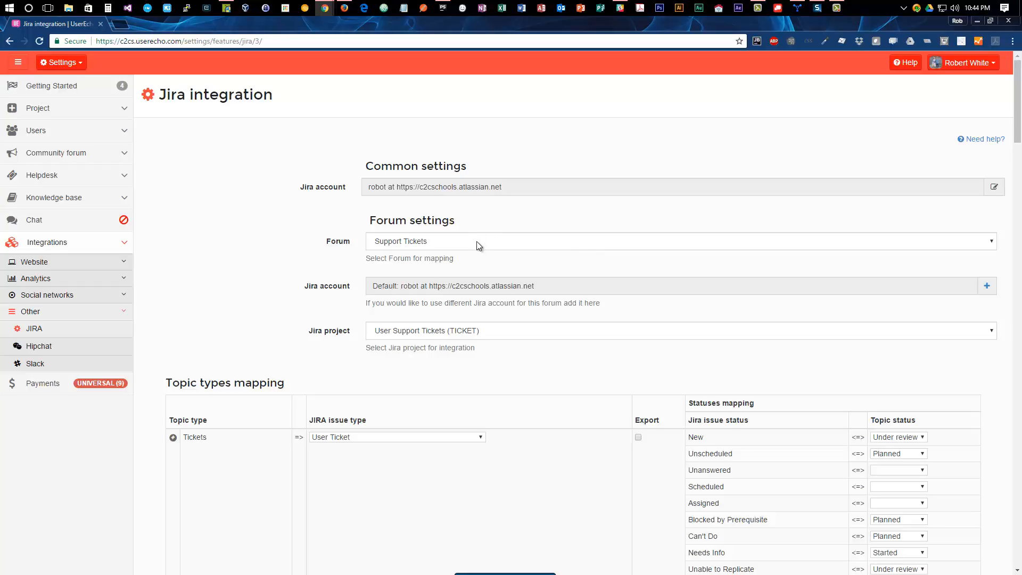
click(477, 241)
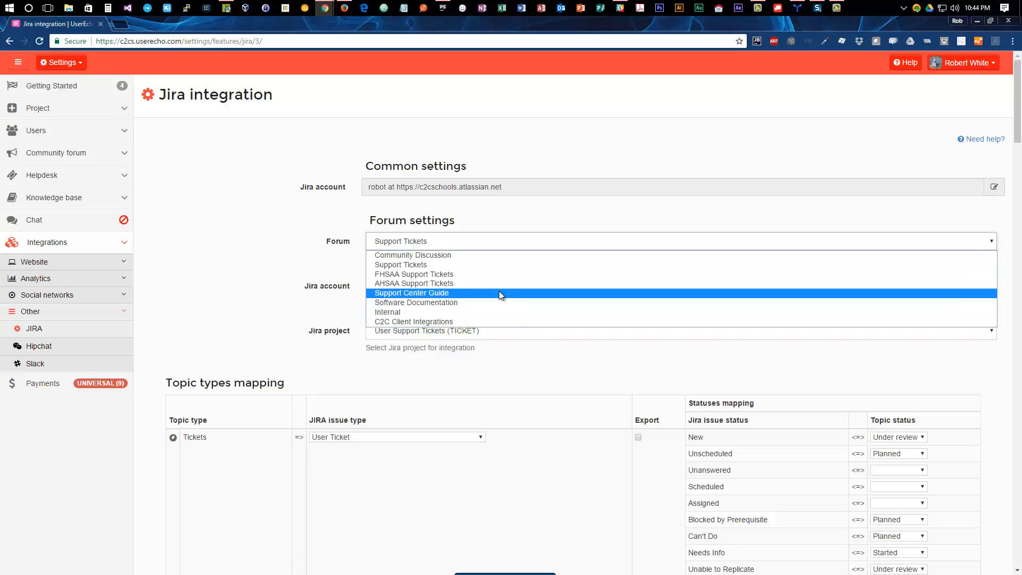
click(480, 264)
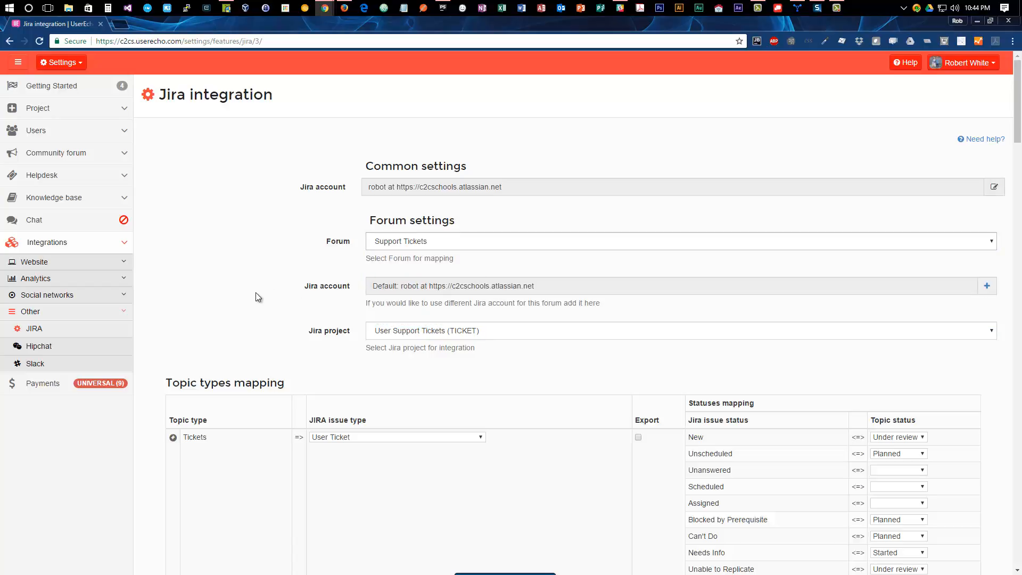
scroll(284, 317, down, 1)
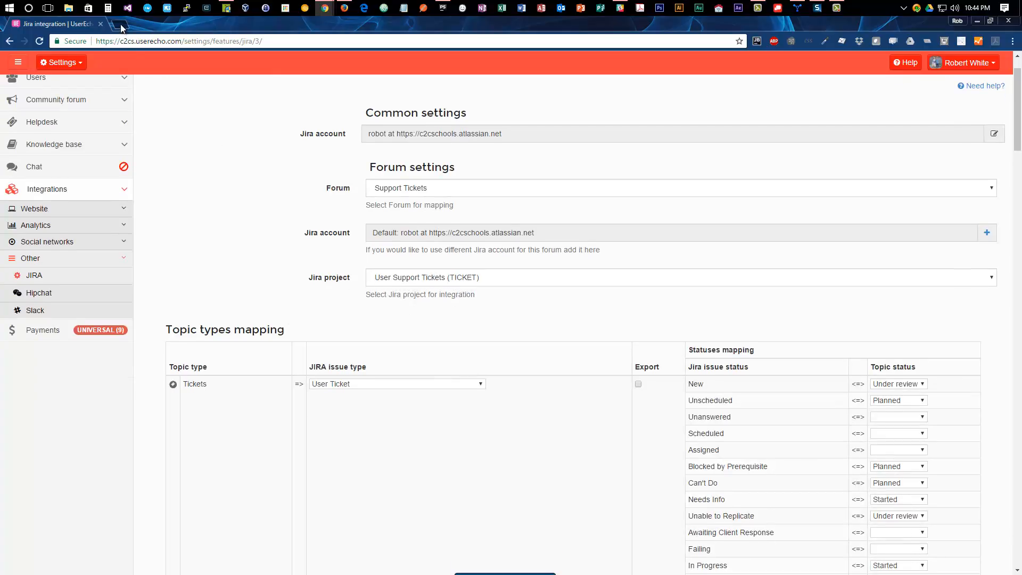
Step: Open C2C JIRA in a new browser tab and list all of its projects
key(ctrl+t)
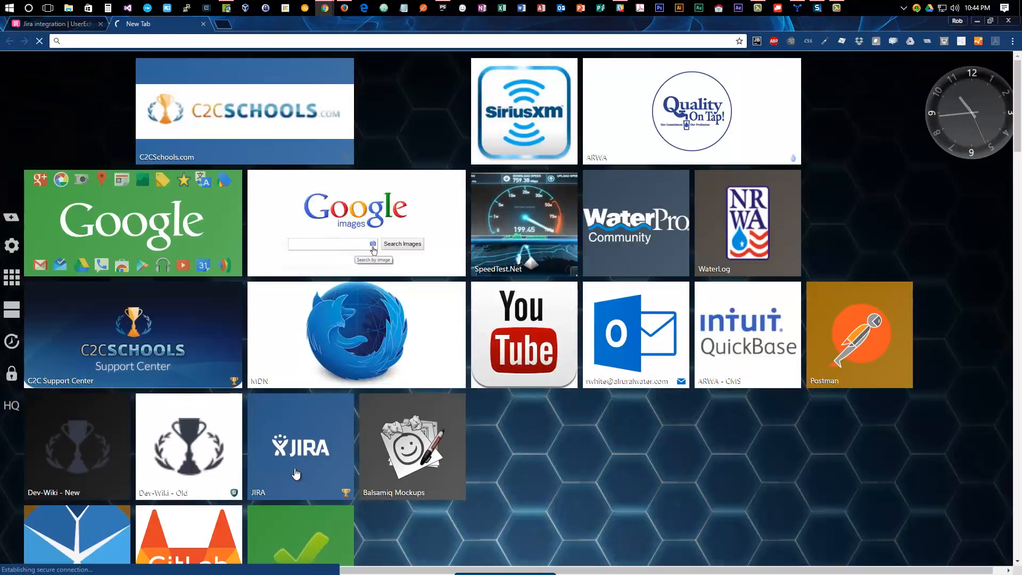
click(300, 444)
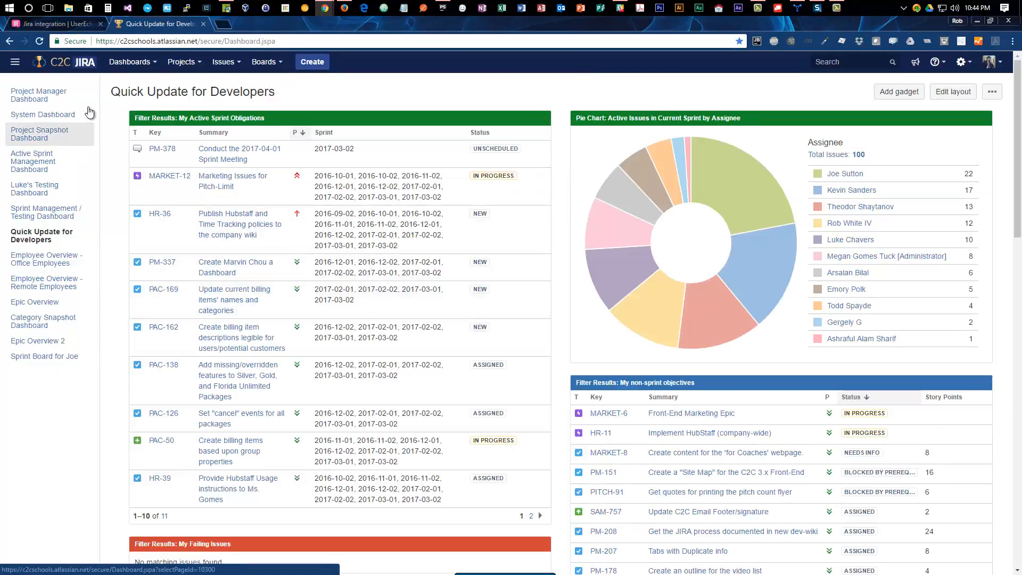
click(180, 62)
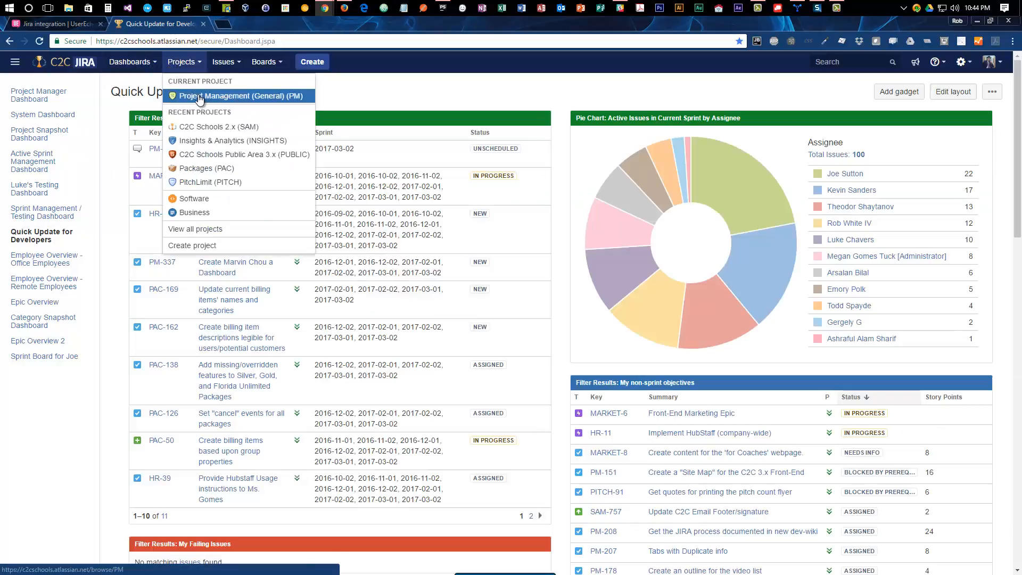
click(198, 229)
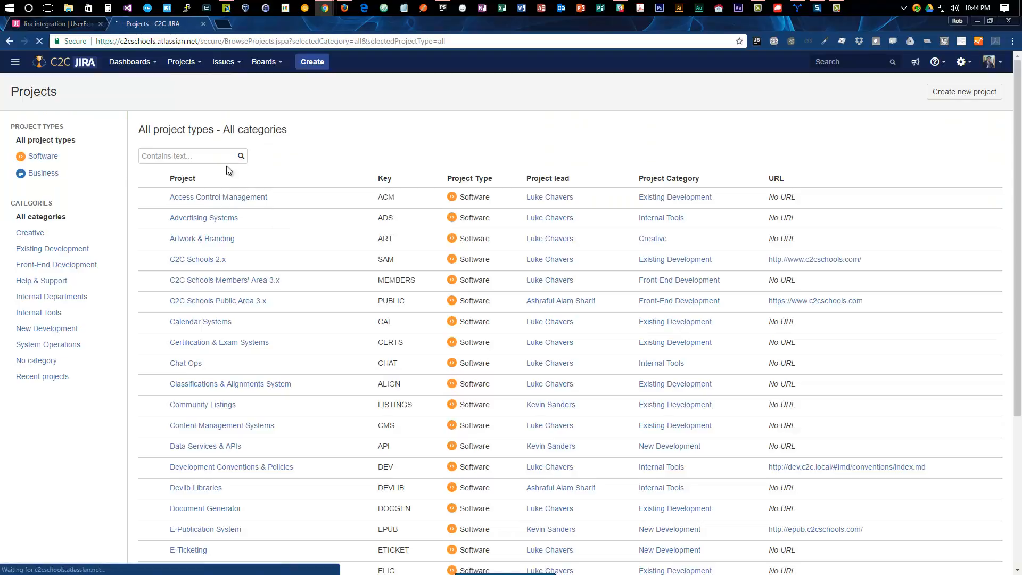
Step: Filter the JIRA projects by "ticket" and open the User Support Tickets project
click(206, 156)
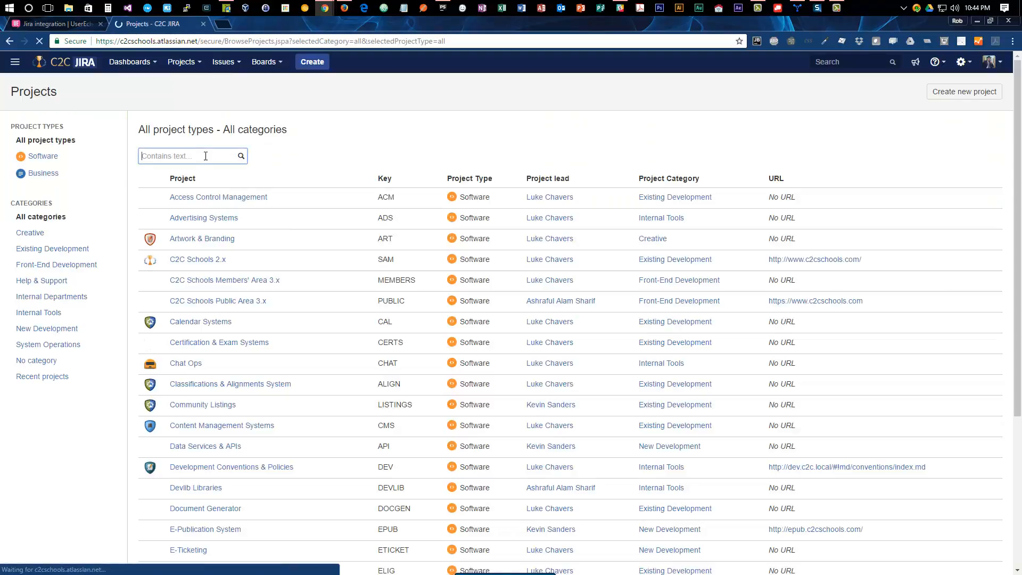
text(ticket)
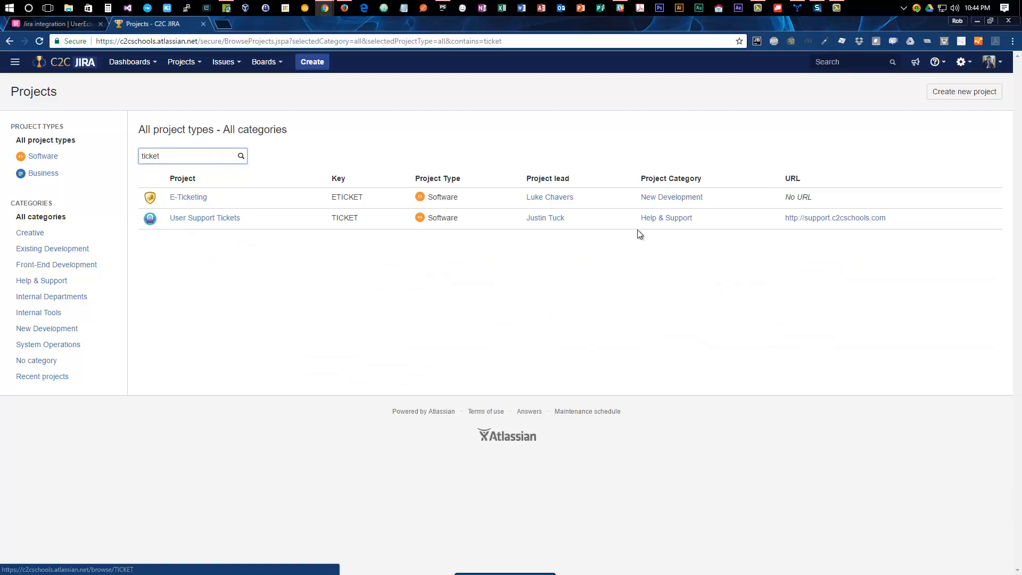
click(203, 218)
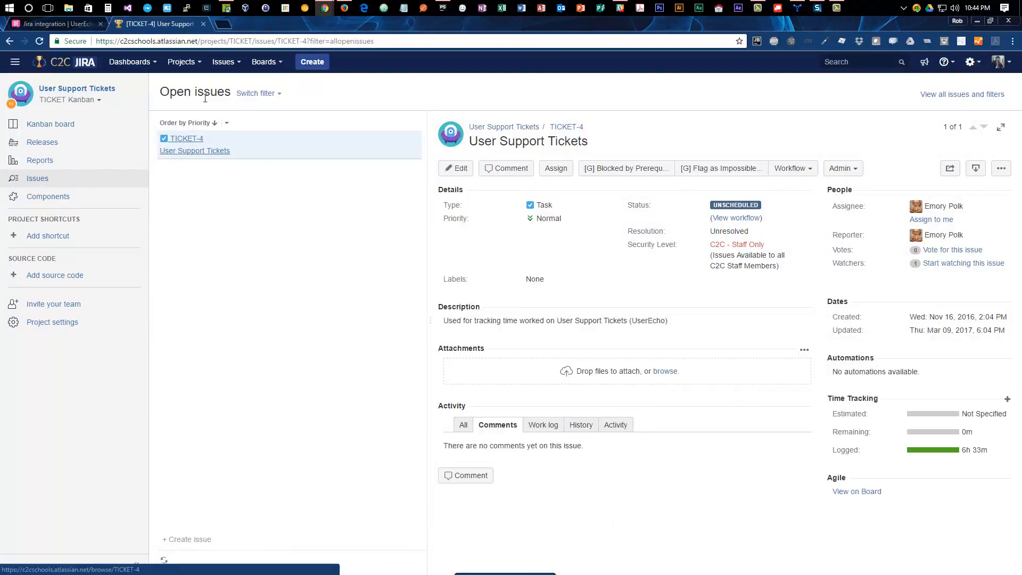
Step: Return to the Jira integration settings and examine the issue type and status mappings for the Tickets and Bug / Defect topic types
click(66, 24)
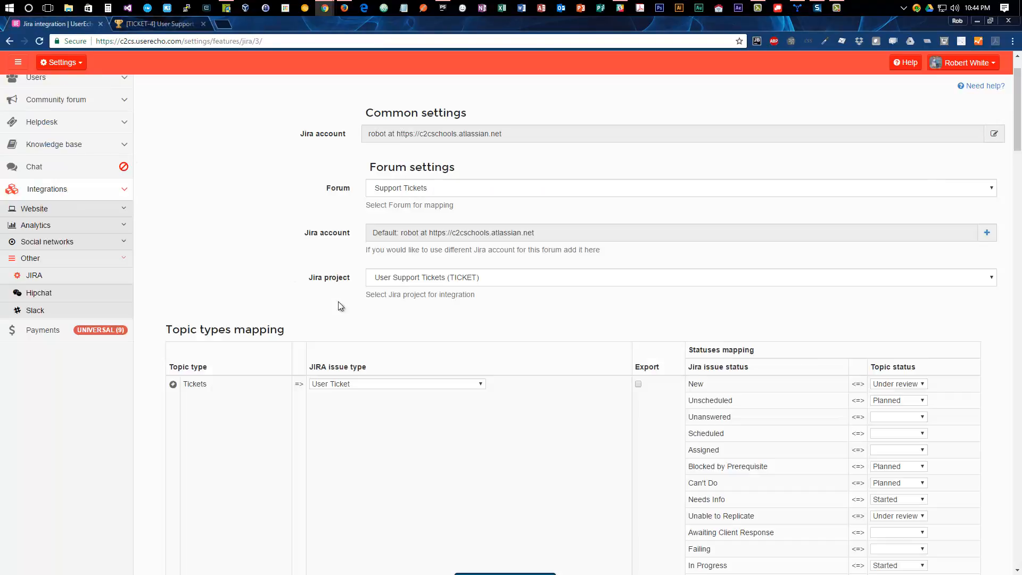
scroll(492, 329, down, 1)
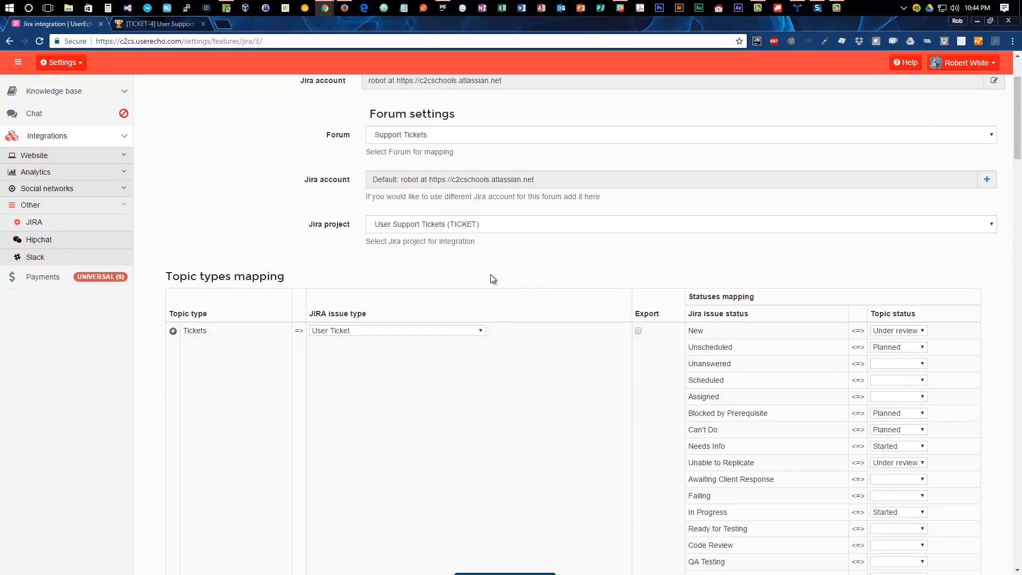
scroll(490, 277, down, 1)
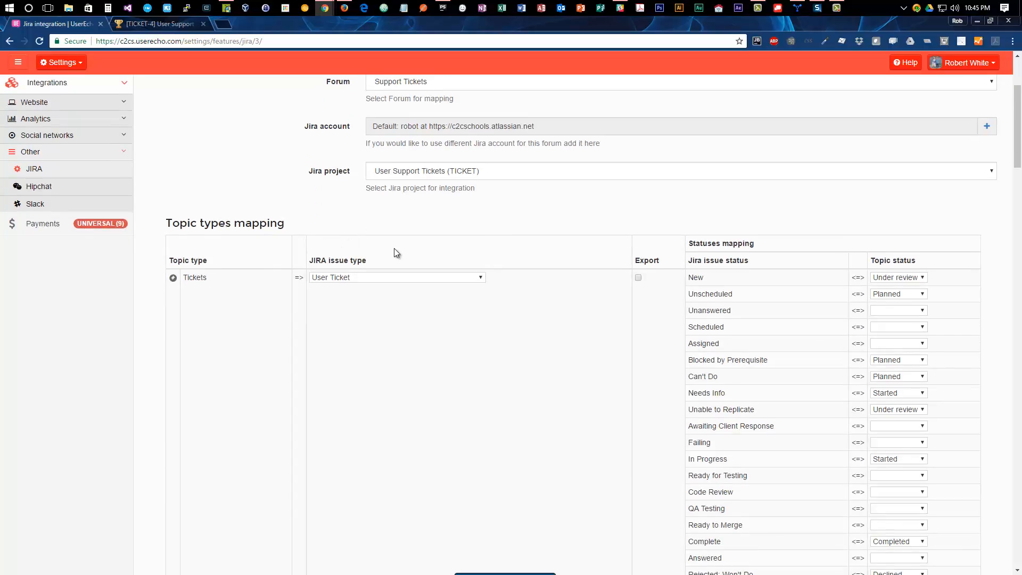
scroll(394, 248, up, 2)
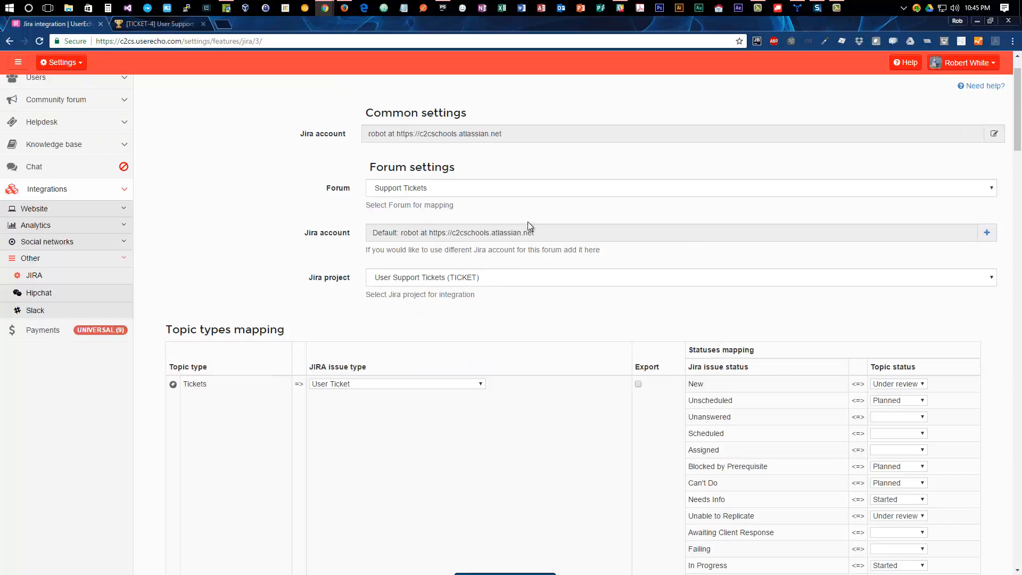
scroll(502, 311, down, 3)
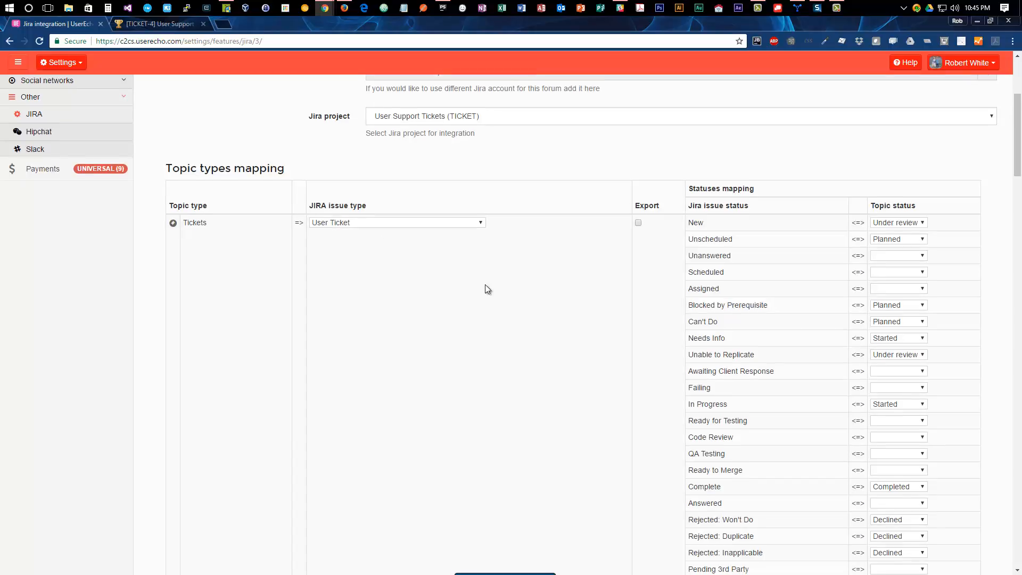
scroll(486, 289, down, 1)
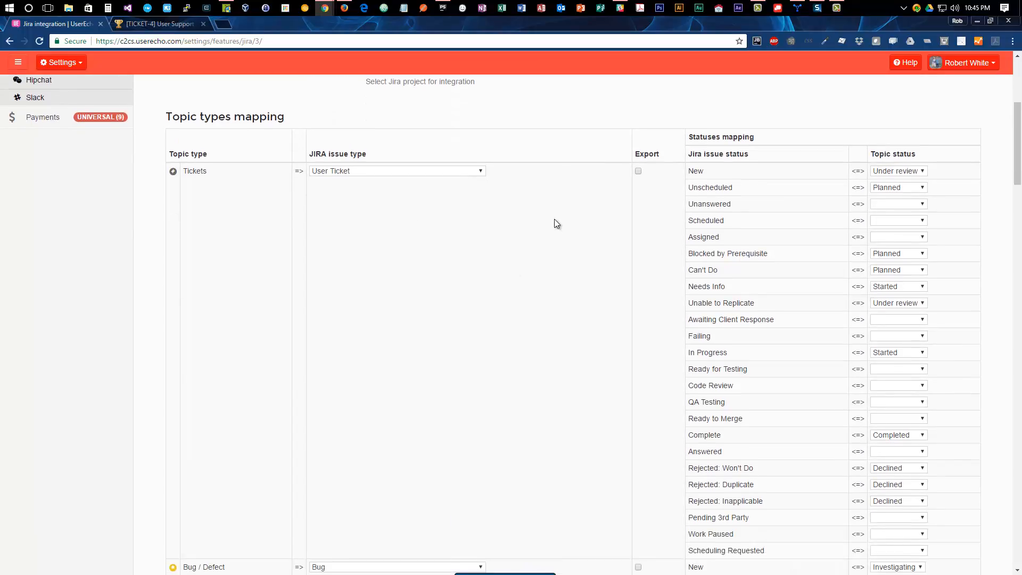
scroll(772, 225, down, 4)
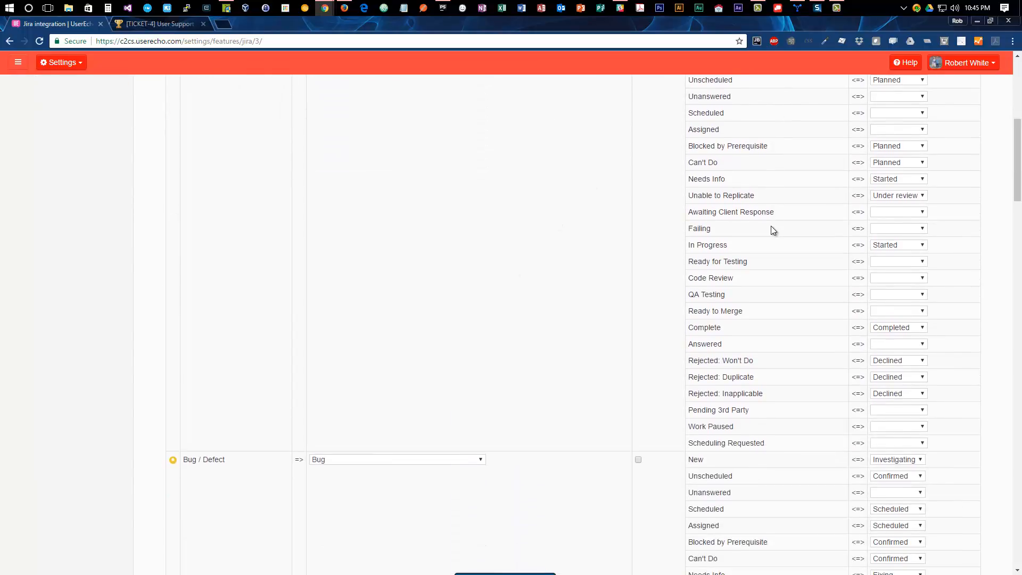
scroll(771, 227, up, 3)
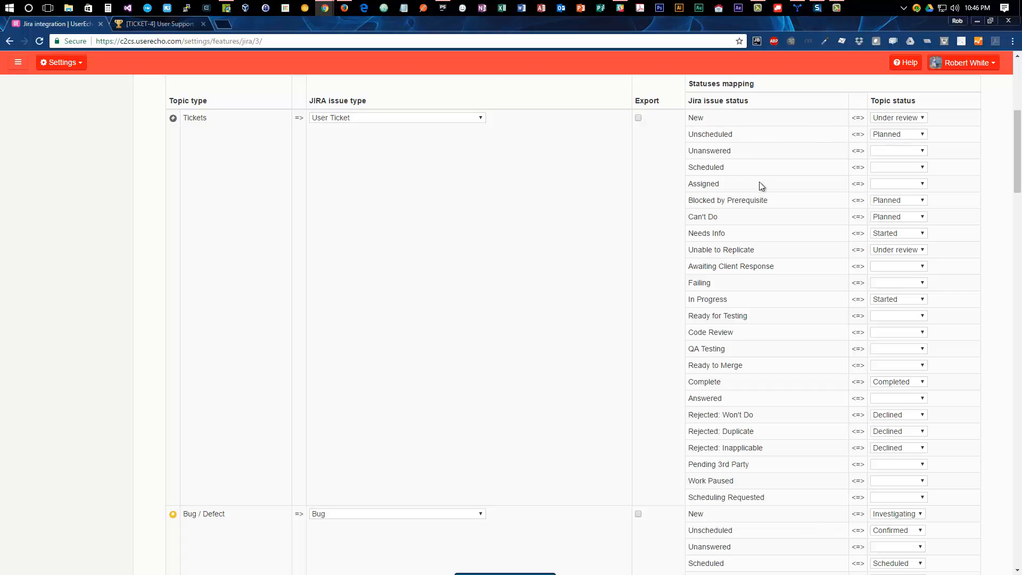
scroll(761, 184, down, 1)
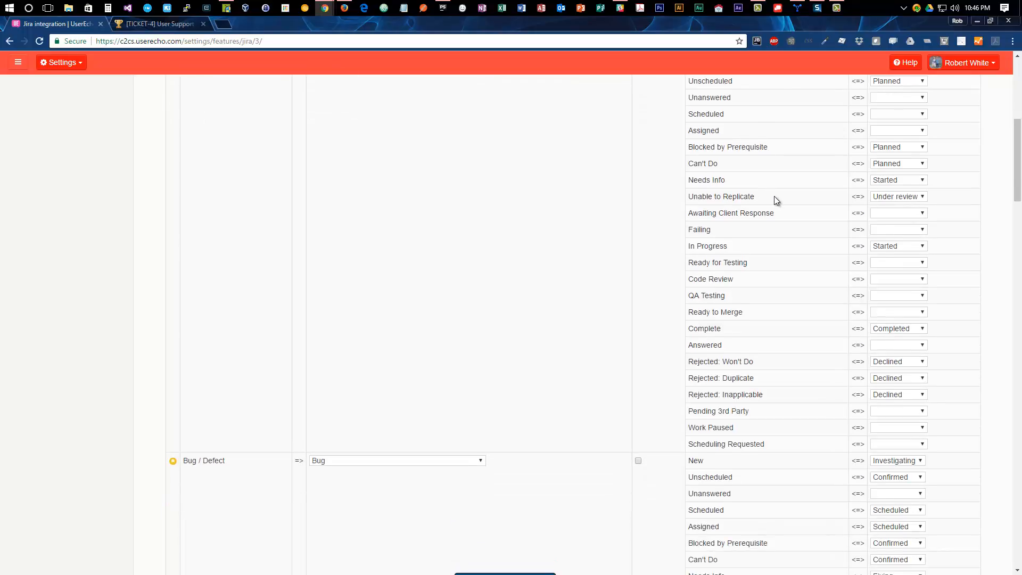
scroll(788, 220, down, 1)
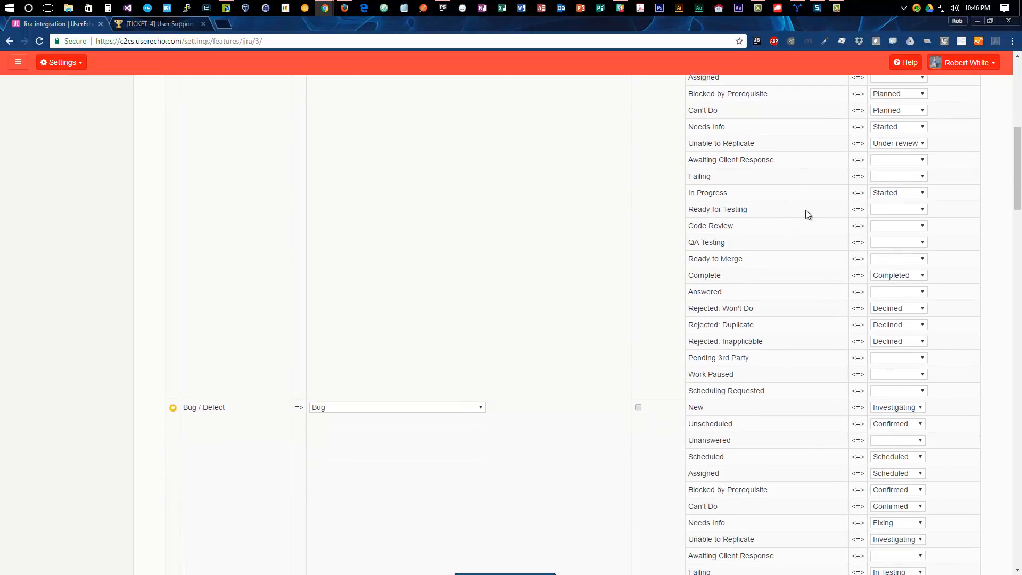
scroll(840, 282, down, 1)
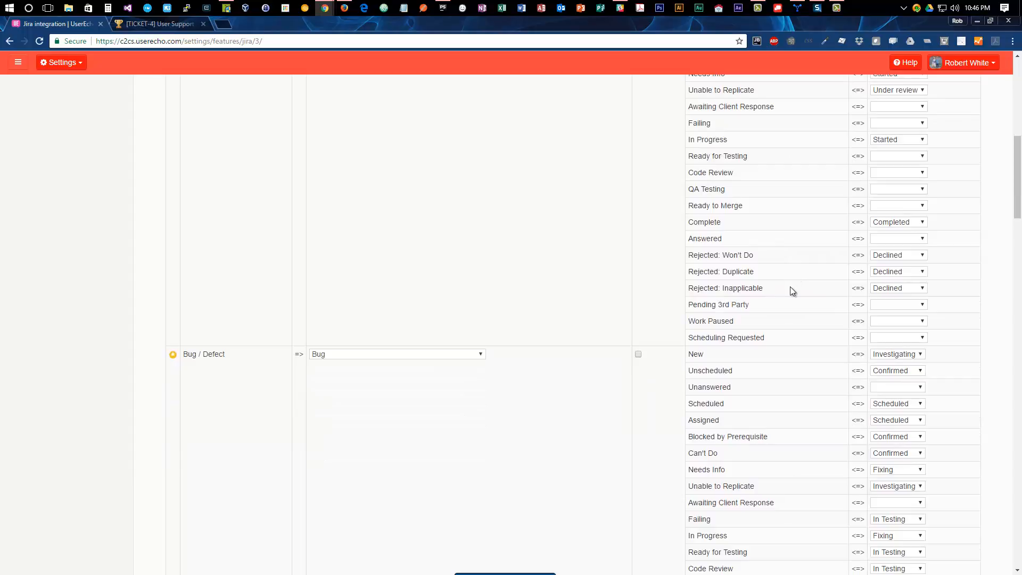
scroll(790, 287, down, 1)
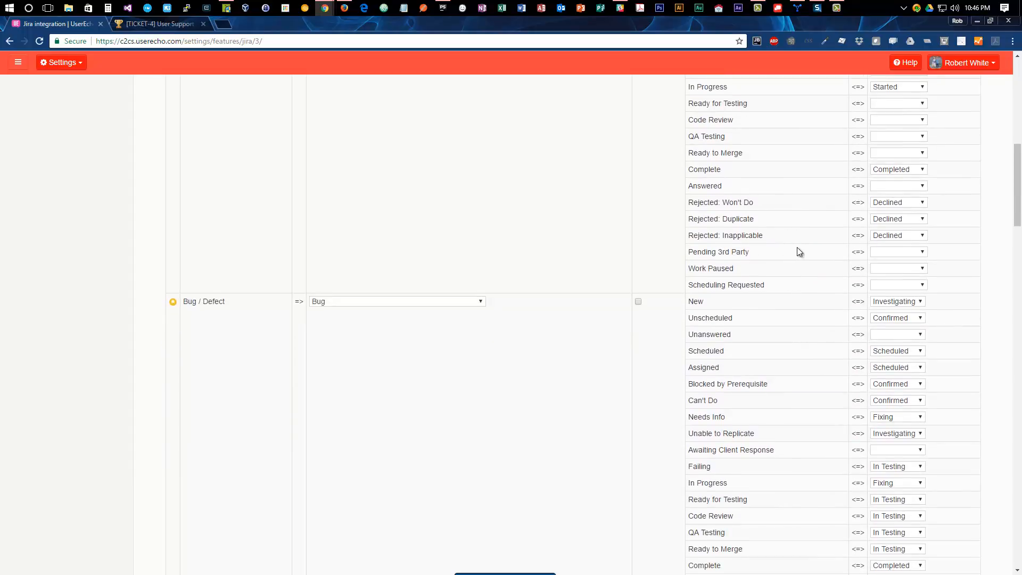
scroll(798, 250, up, 3)
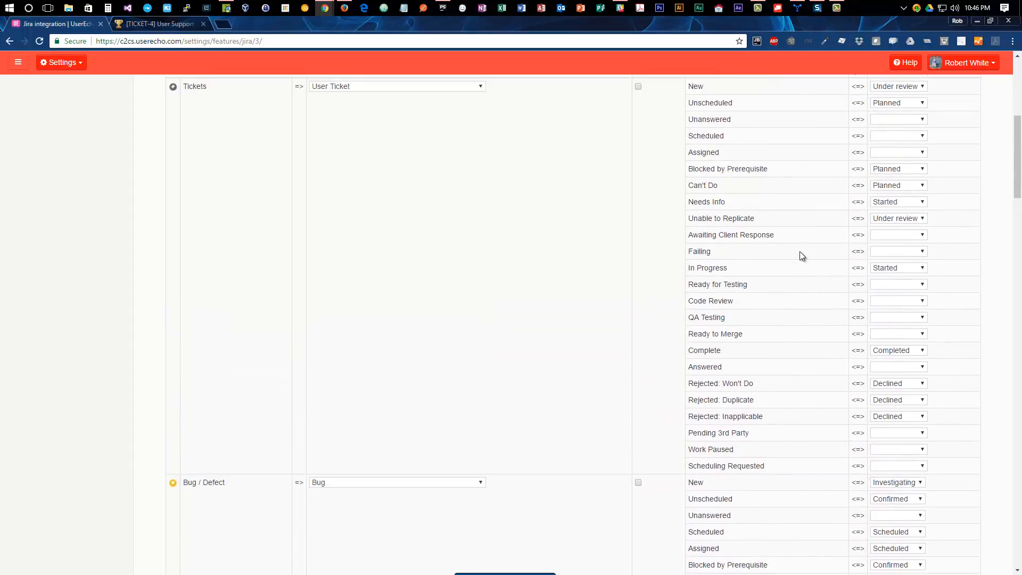
scroll(800, 251, up, 1)
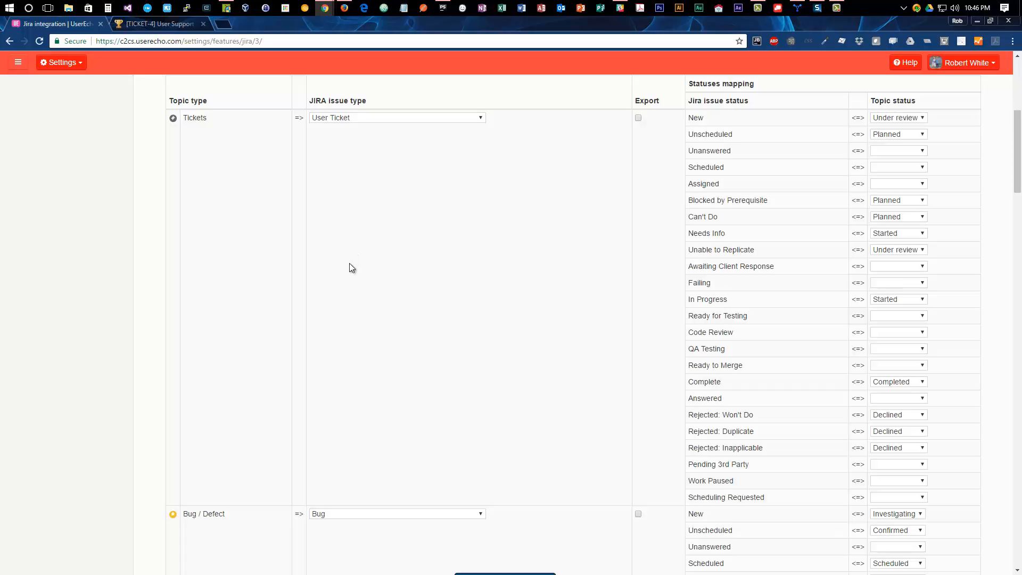
Step: Compare the Tickets and Bug / Defect rows in the topic types mapping, checking their JIRA issue types and statuses
scroll(374, 282, down, 4)
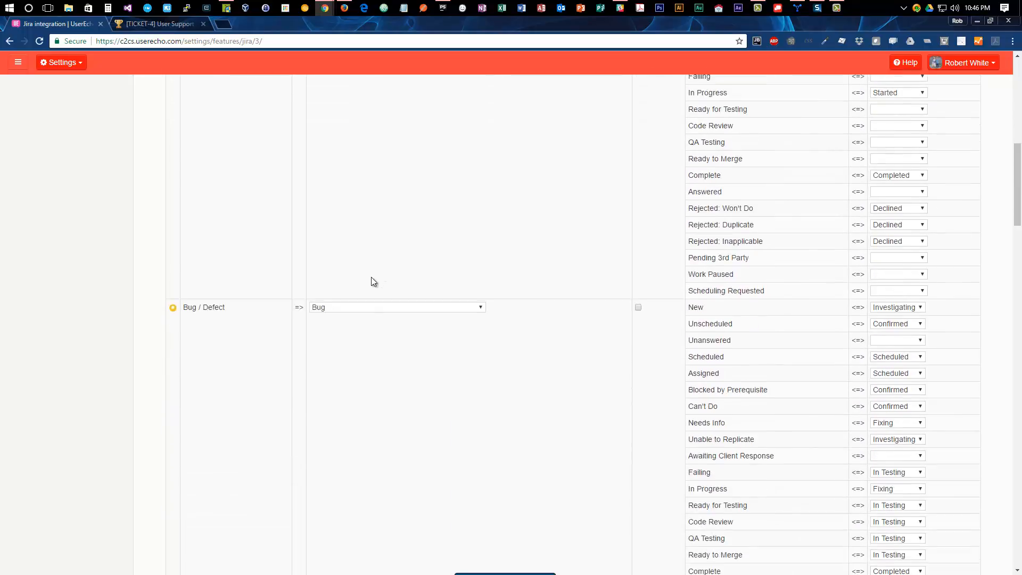
scroll(234, 314, up, 5)
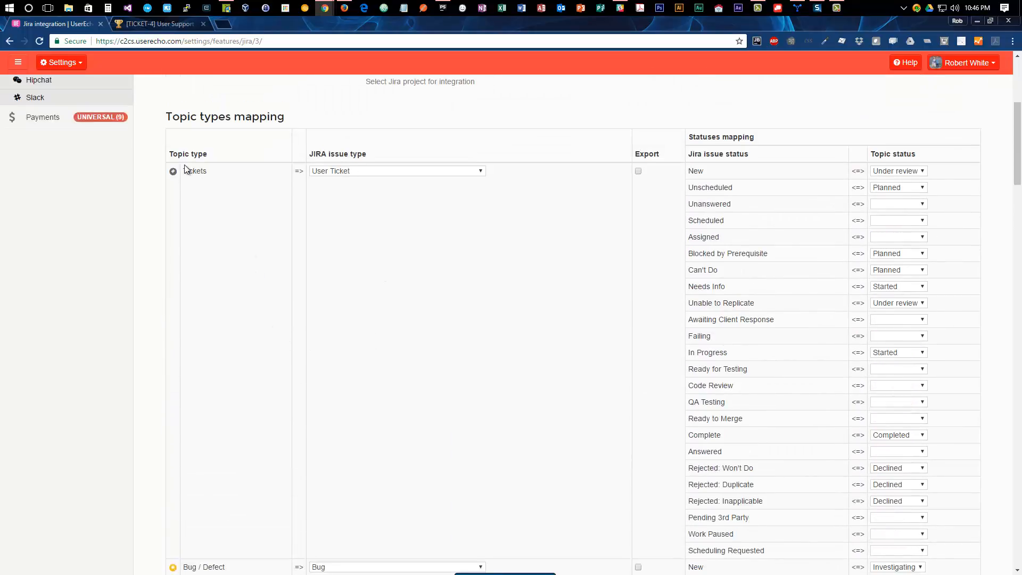
scroll(229, 245, down, 5)
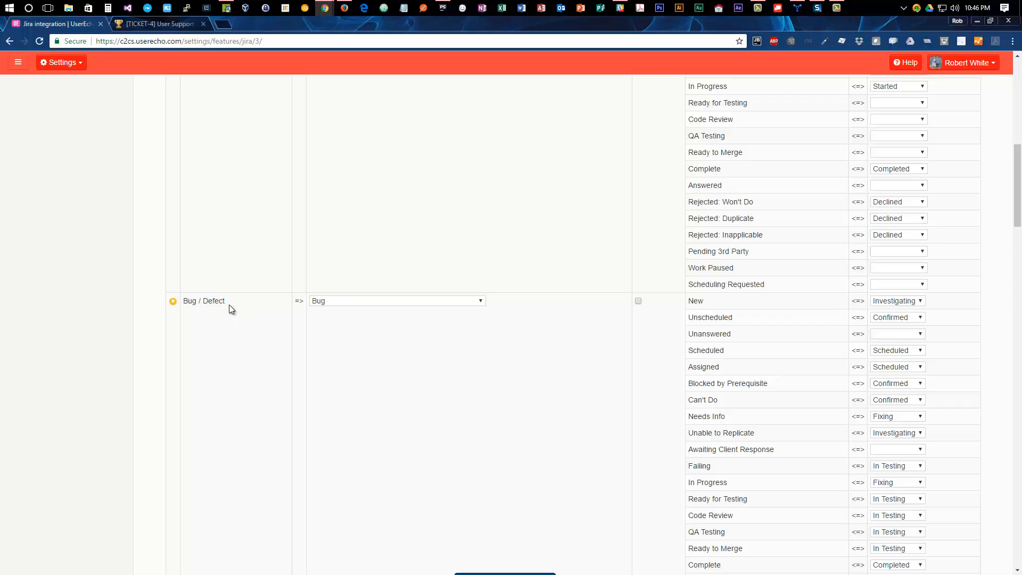
scroll(231, 307, up, 4)
scroll(233, 326, down, 2)
scroll(225, 392, up, 2)
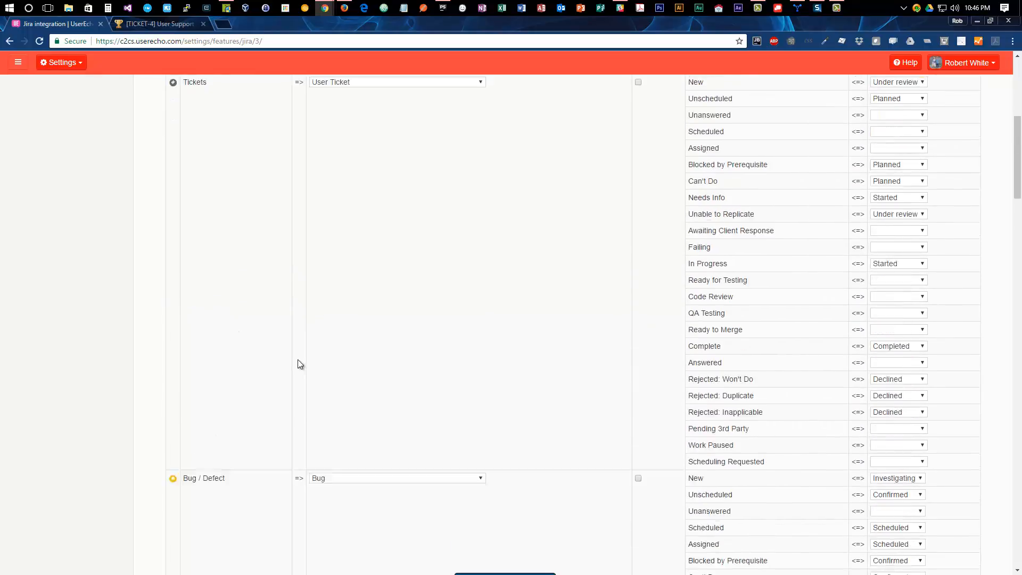
scroll(347, 319, down, 5)
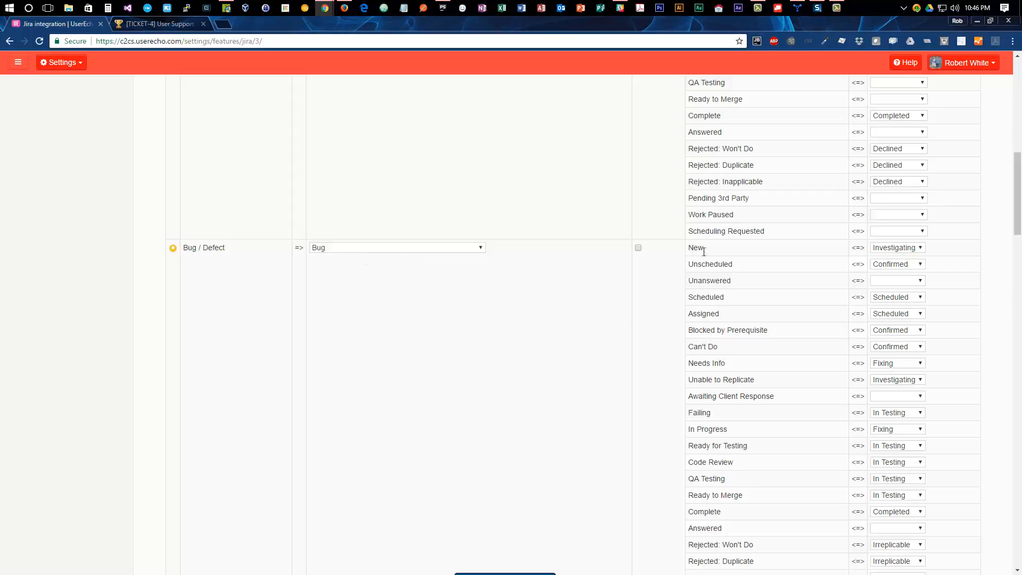
scroll(848, 395, down, 2)
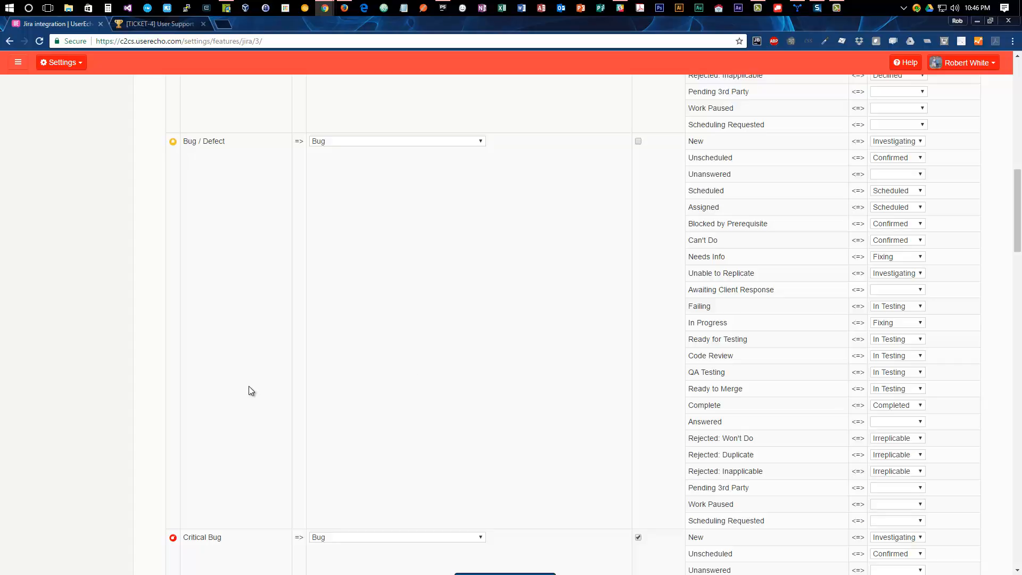
Step: Examine the issue type, export and status mappings for Critical Bug, Feature Request, Improvement, Feedback and Question
scroll(360, 370, down, 5)
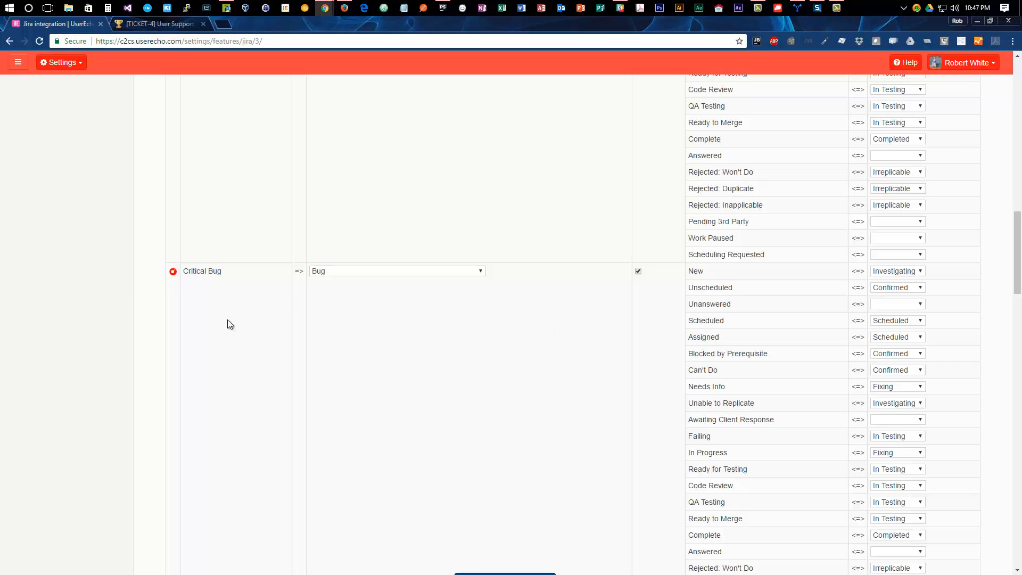
scroll(403, 350, down, 4)
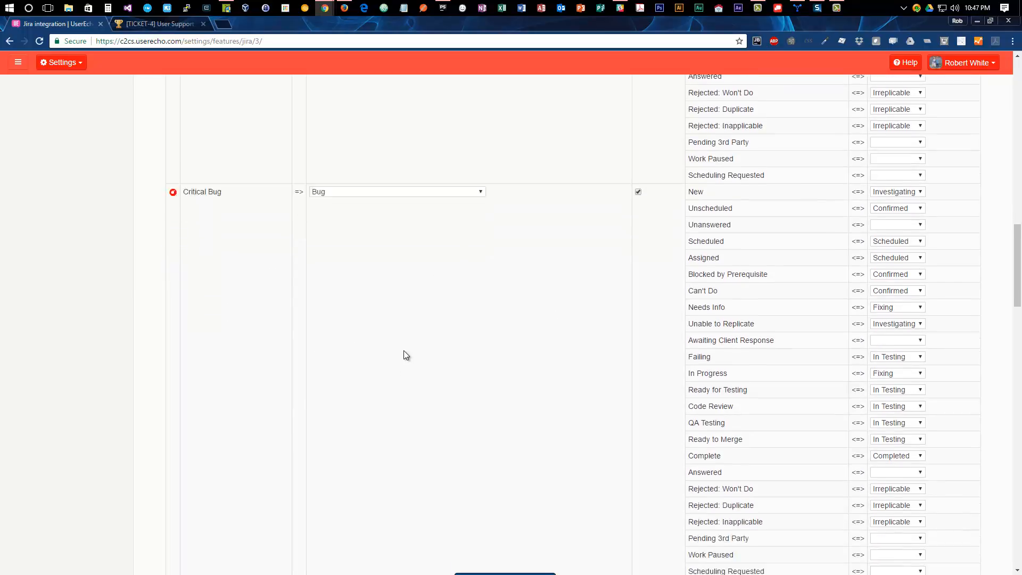
scroll(448, 329, down, 2)
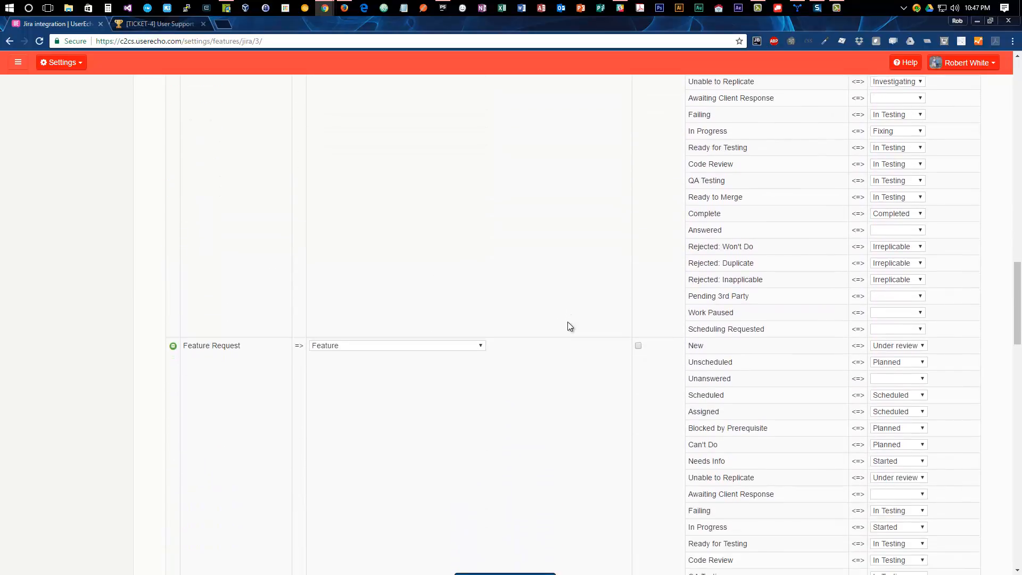
scroll(567, 321, down, 2)
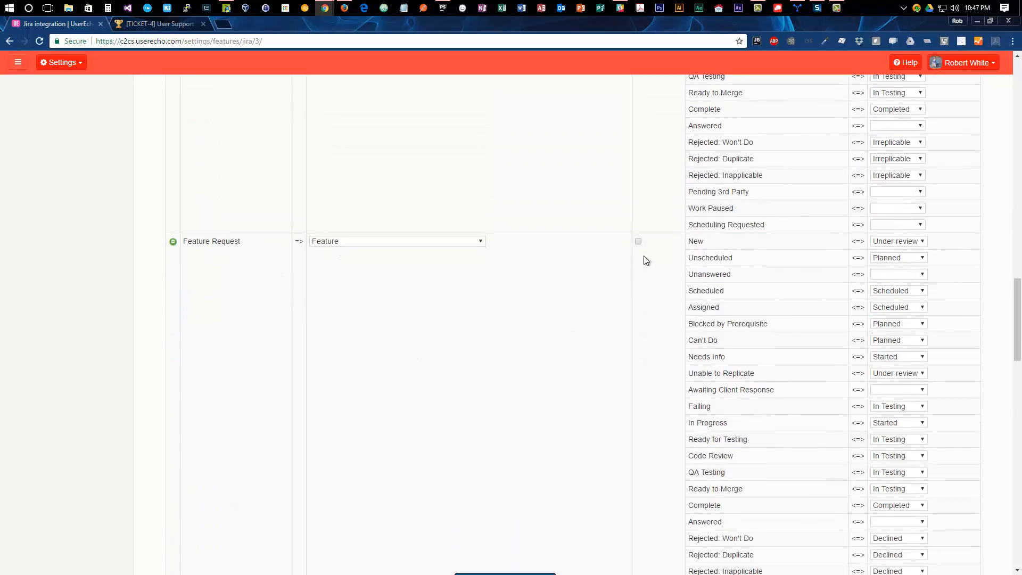
scroll(736, 365, down, 5)
scroll(415, 312, down, 2)
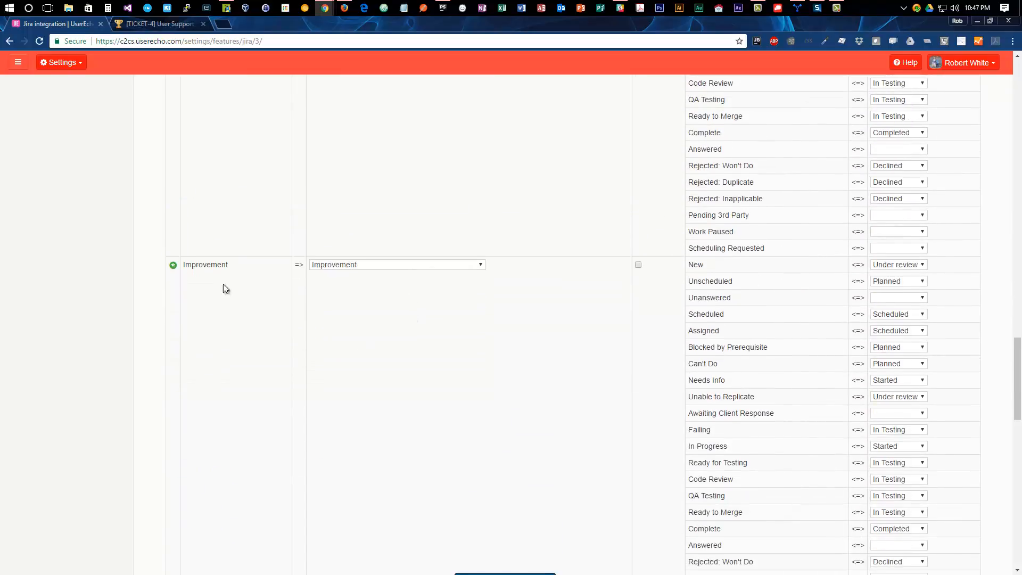
scroll(322, 331, down, 6)
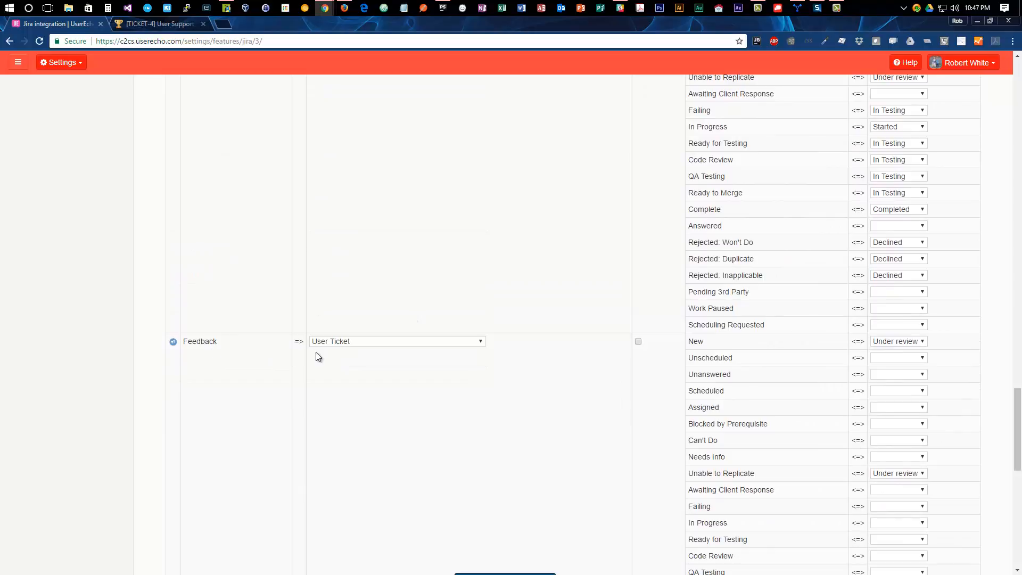
scroll(389, 388, down, 5)
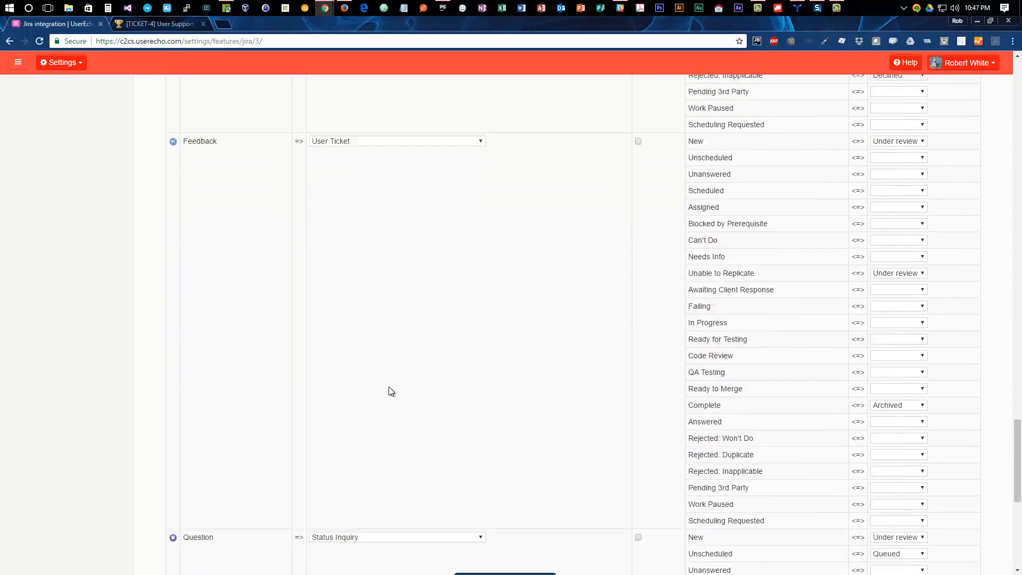
scroll(389, 387, down, 3)
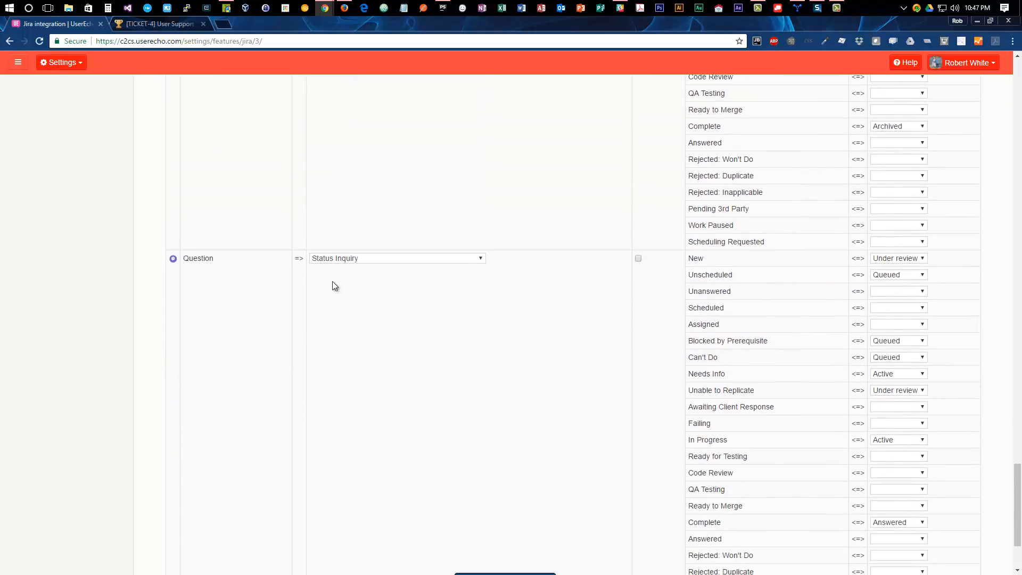
scroll(377, 355, down, 2)
Step: Switch the Jira mapping to the Community Discussion forum and examine its Ideas and Questions topic type mappings
scroll(449, 357, up, 20)
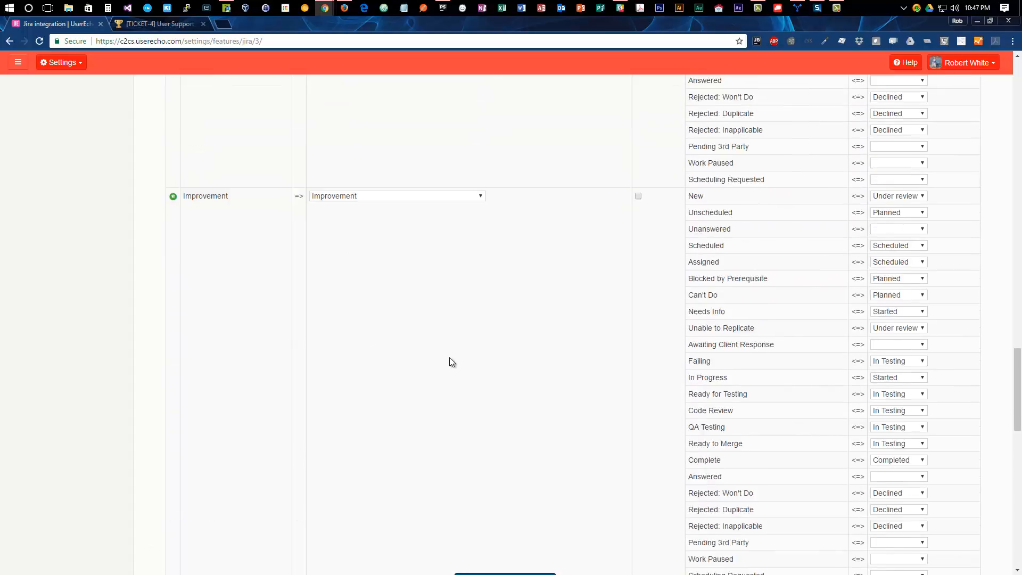
scroll(430, 345, down, 1)
scroll(425, 343, down, 3)
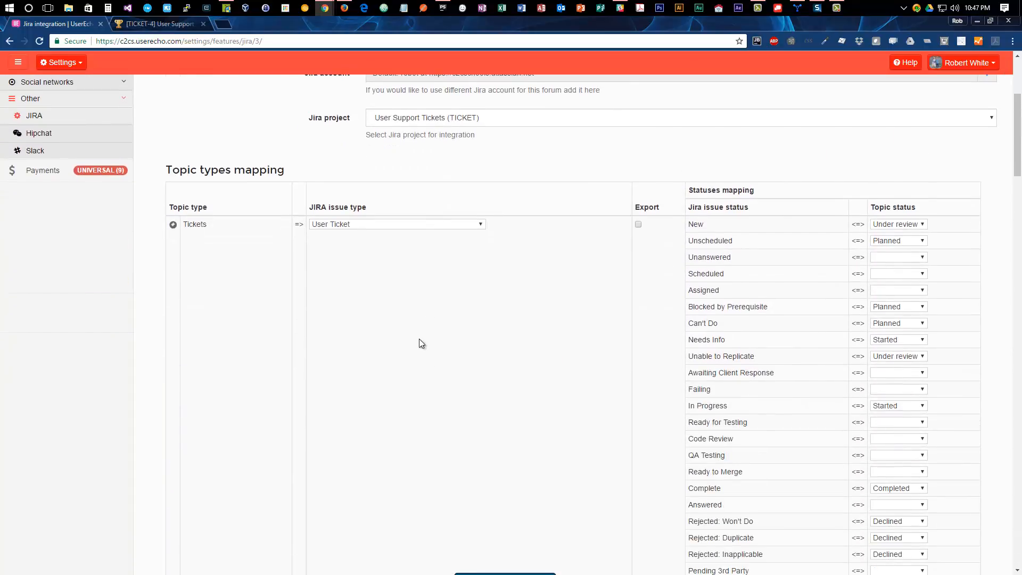
scroll(418, 342, up, 4)
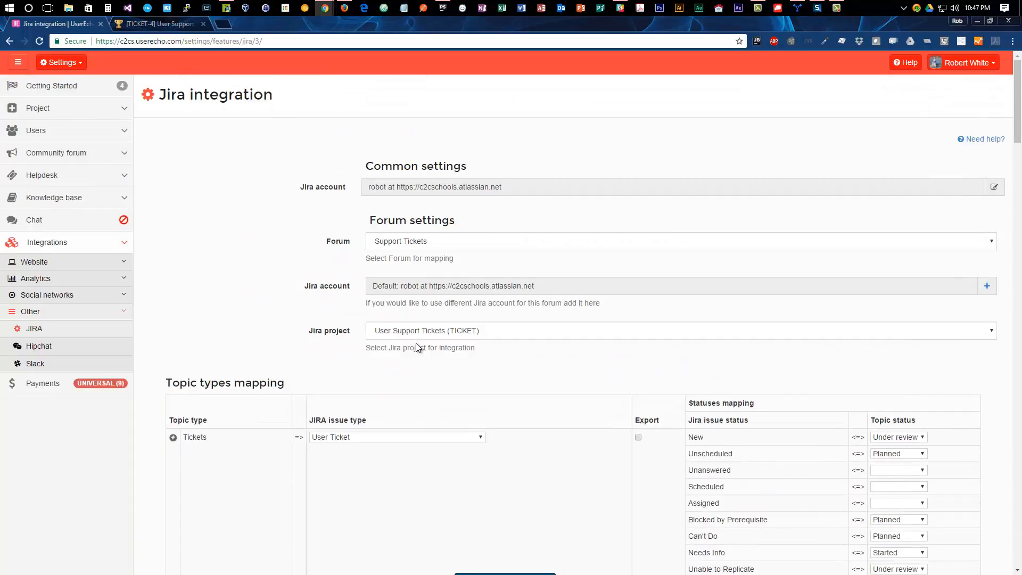
click(461, 243)
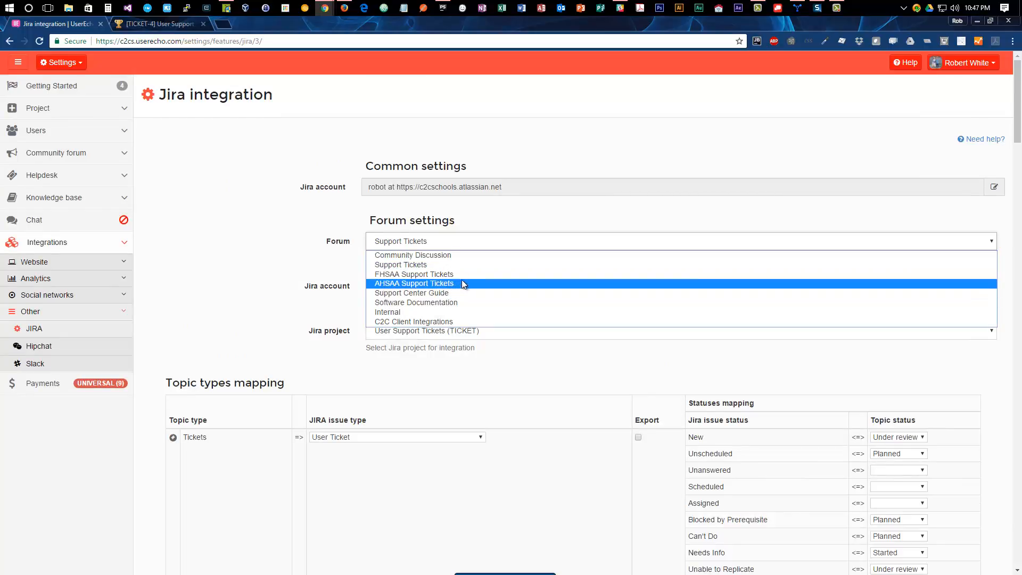
click(461, 255)
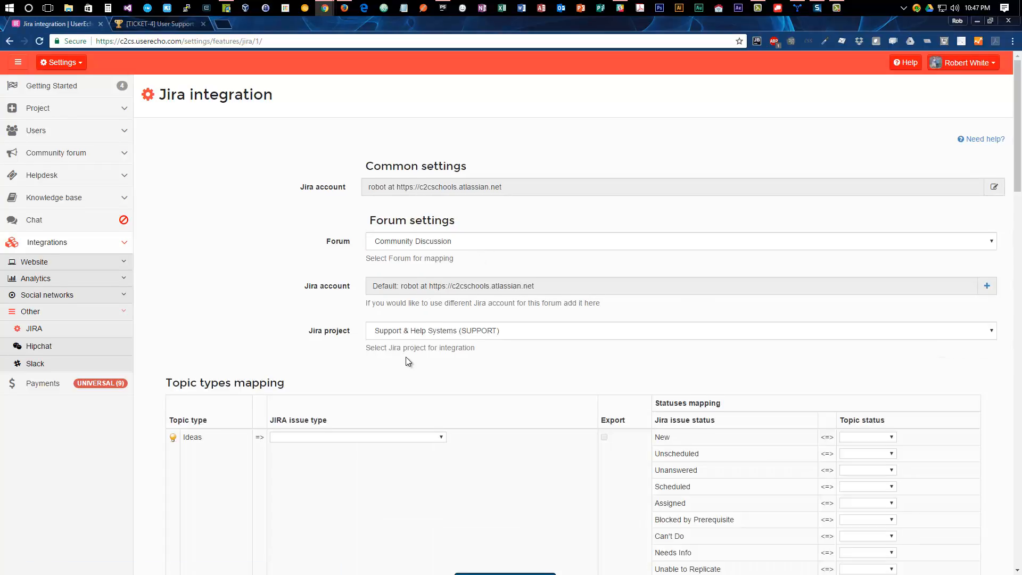
scroll(442, 351, down, 3)
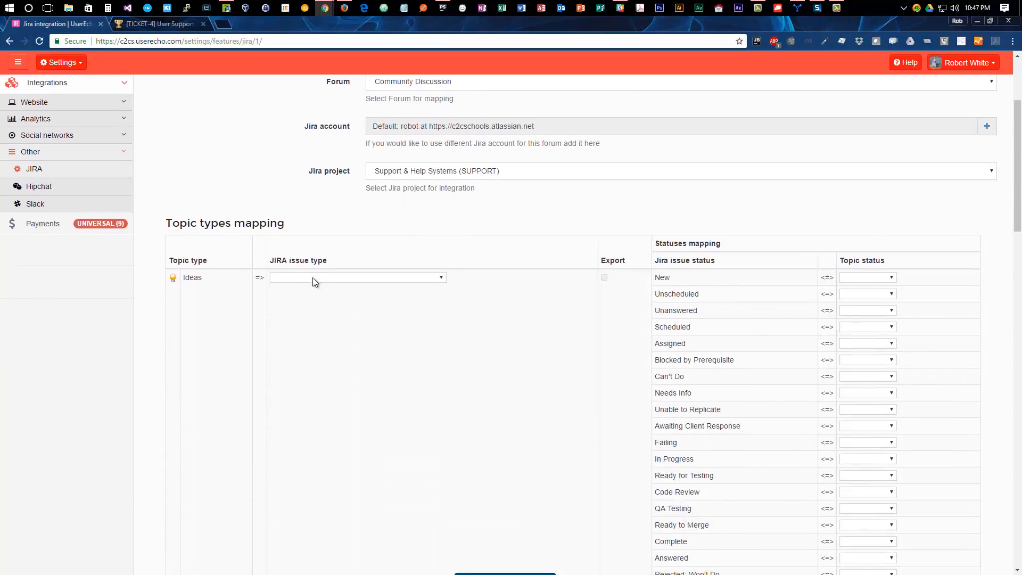
scroll(313, 281, down, 1)
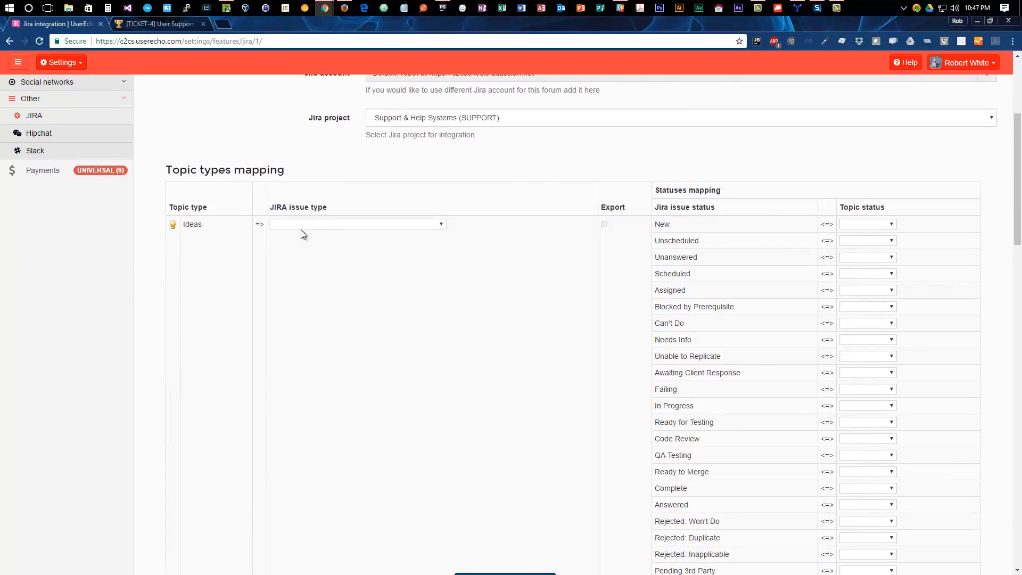
scroll(335, 320, down, 7)
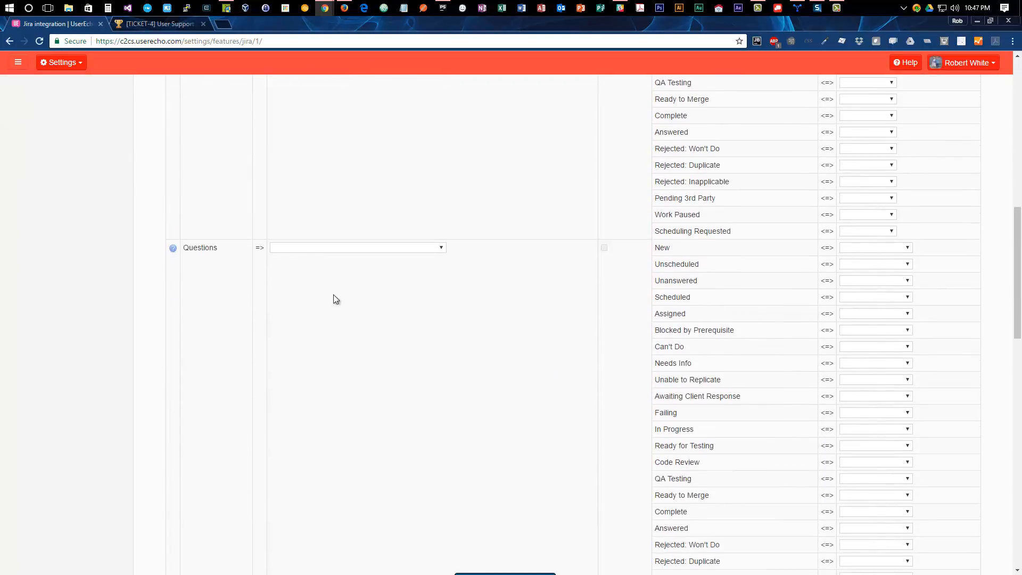
Step: Switch the Jira mapping to the AHSAA Support Tickets forum and examine its Tickets topic type mapping
scroll(333, 295, up, 11)
click(410, 242)
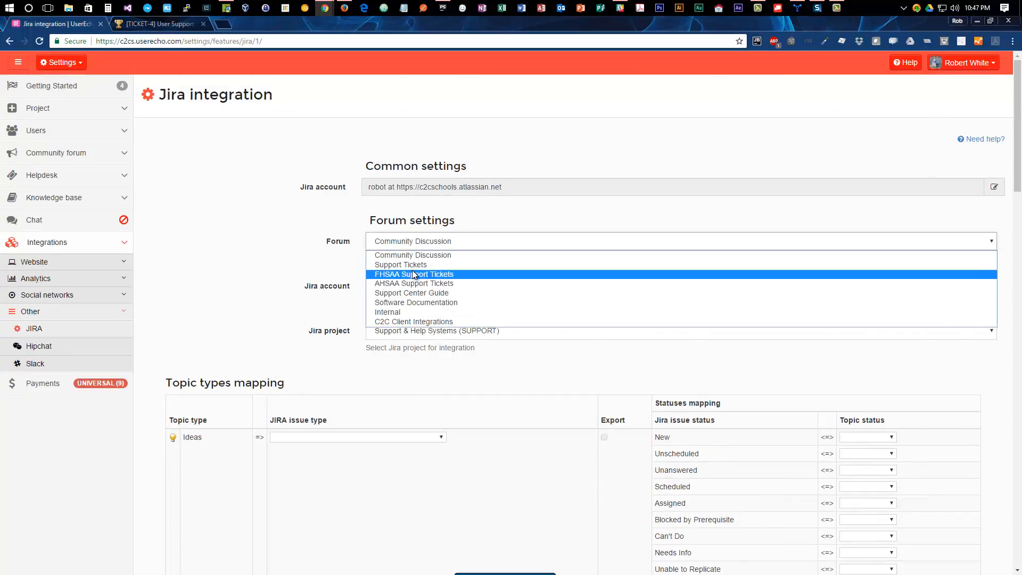
click(413, 283)
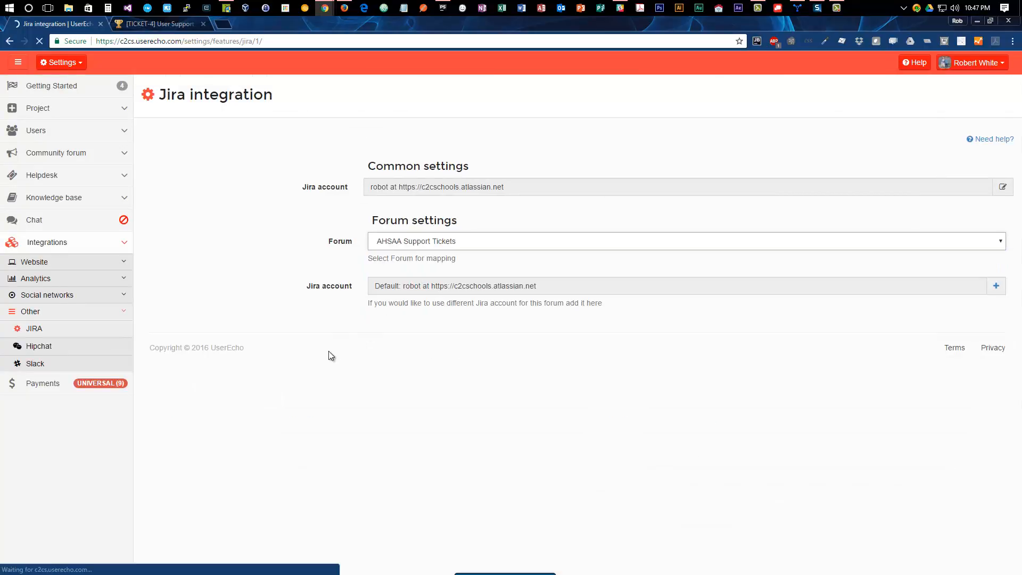
scroll(313, 388, down, 4)
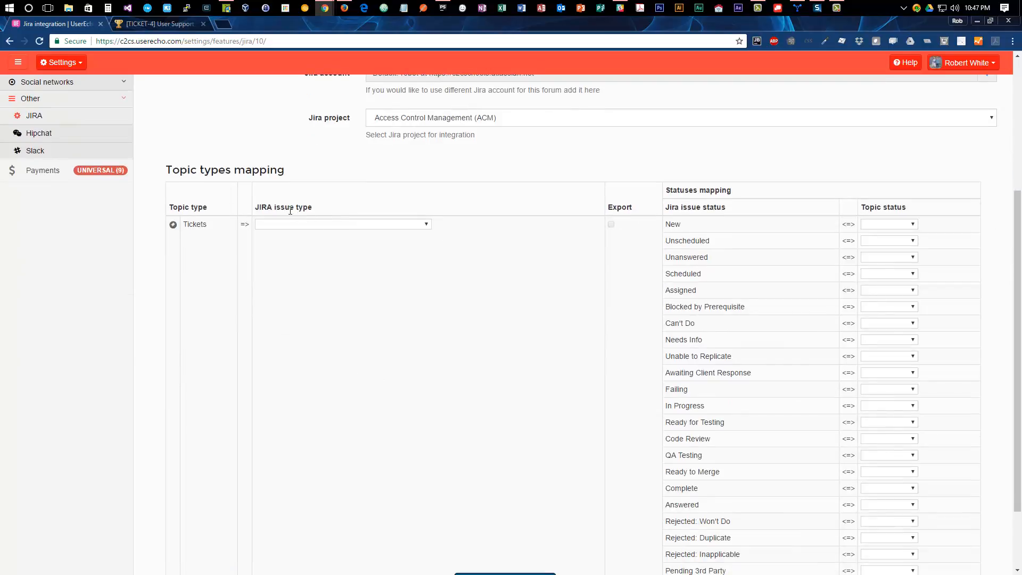
scroll(347, 373, down, 2)
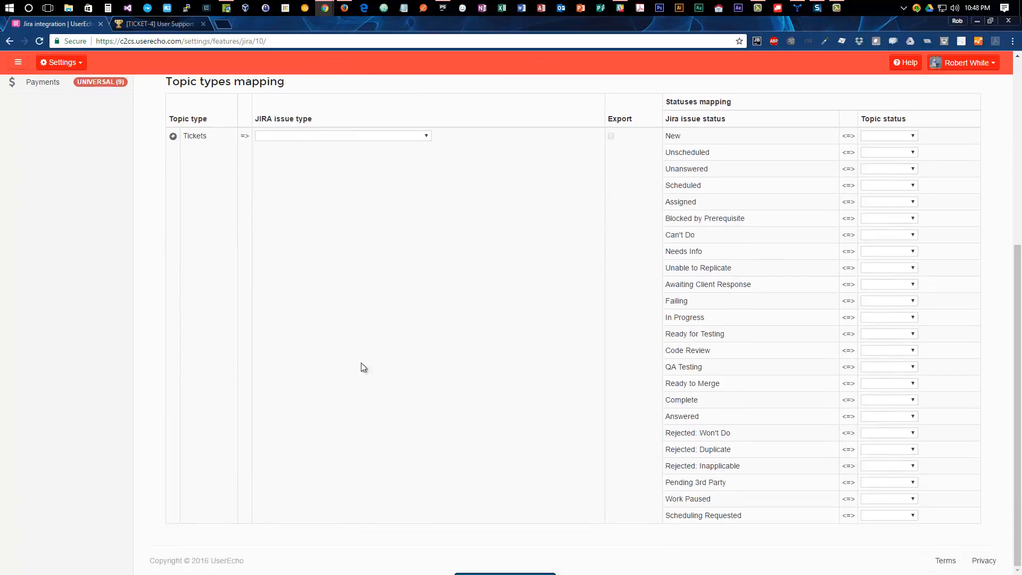
Step: Leave the settings for the agent interface and open the full page of the "Test of Email Support" ticket
scroll(431, 349, up, 6)
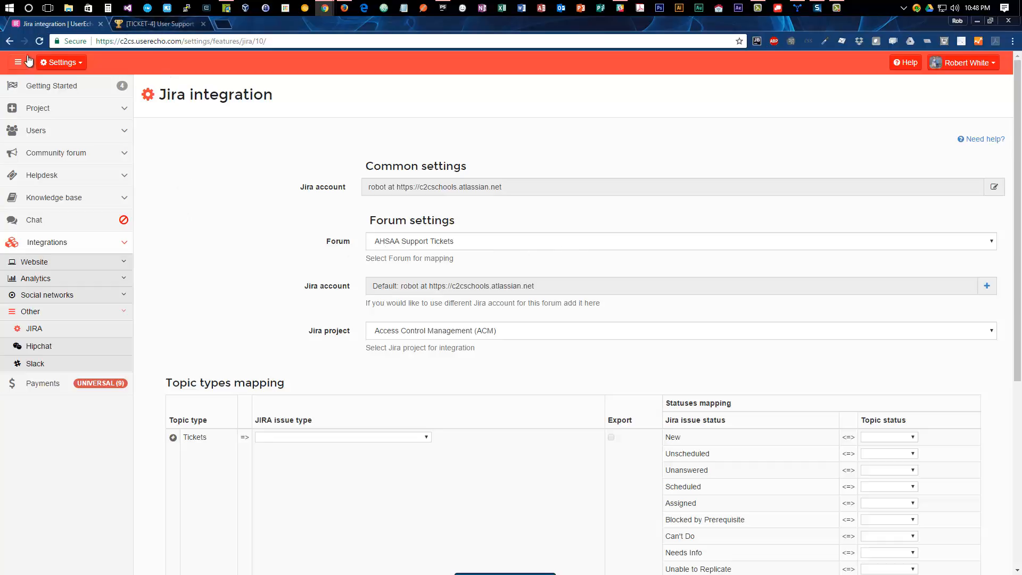
click(57, 65)
click(79, 82)
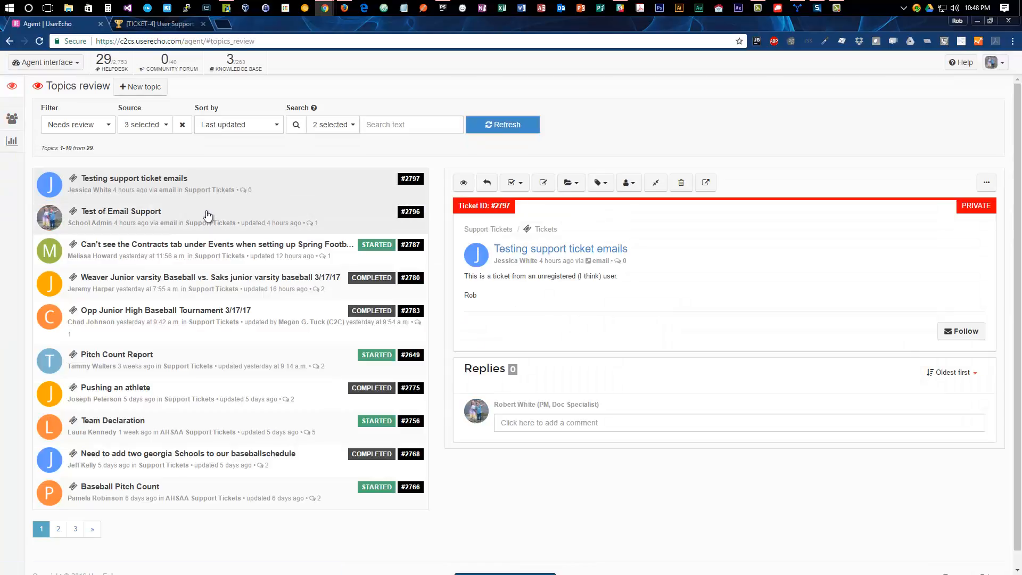
click(159, 215)
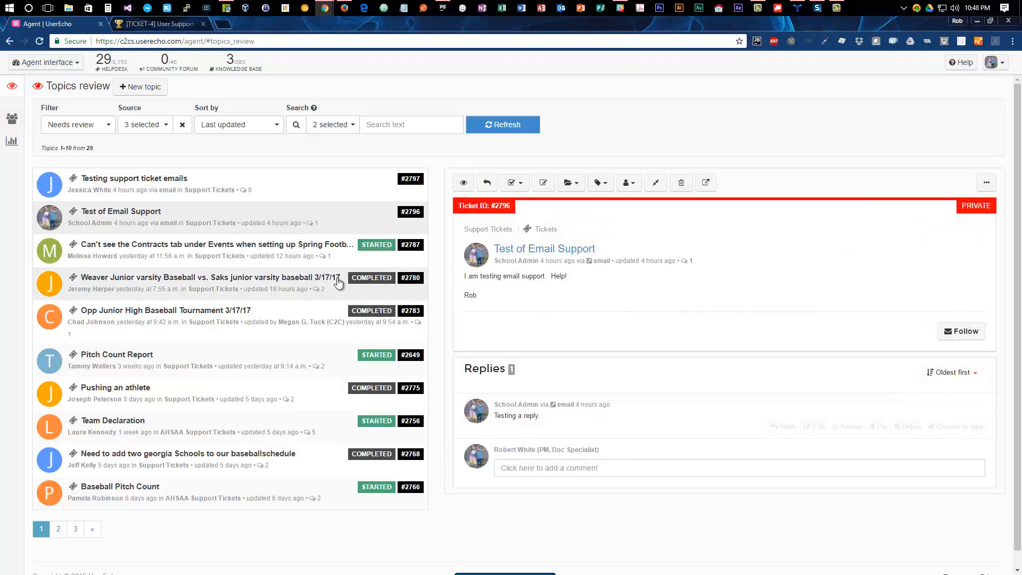
click(522, 249)
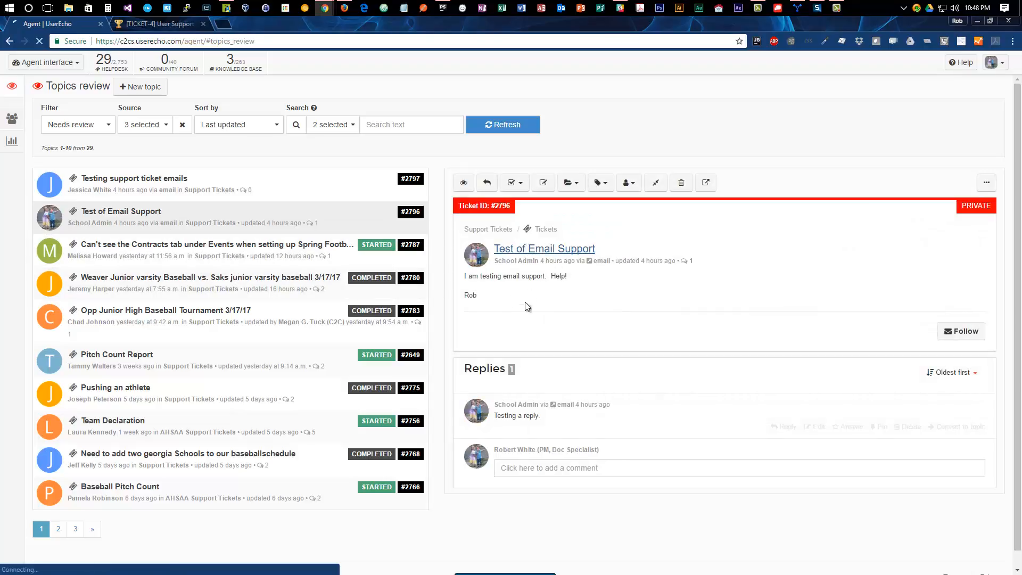
Step: Export the "Test of Email Support" ticket to JIRA and confirm the export
scroll(420, 366, down, 2)
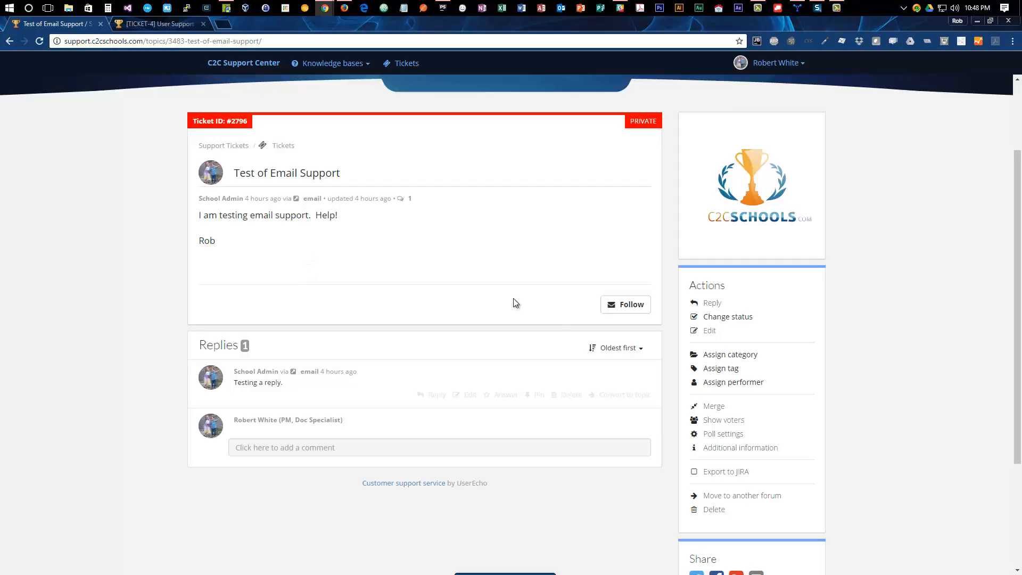
click(694, 479)
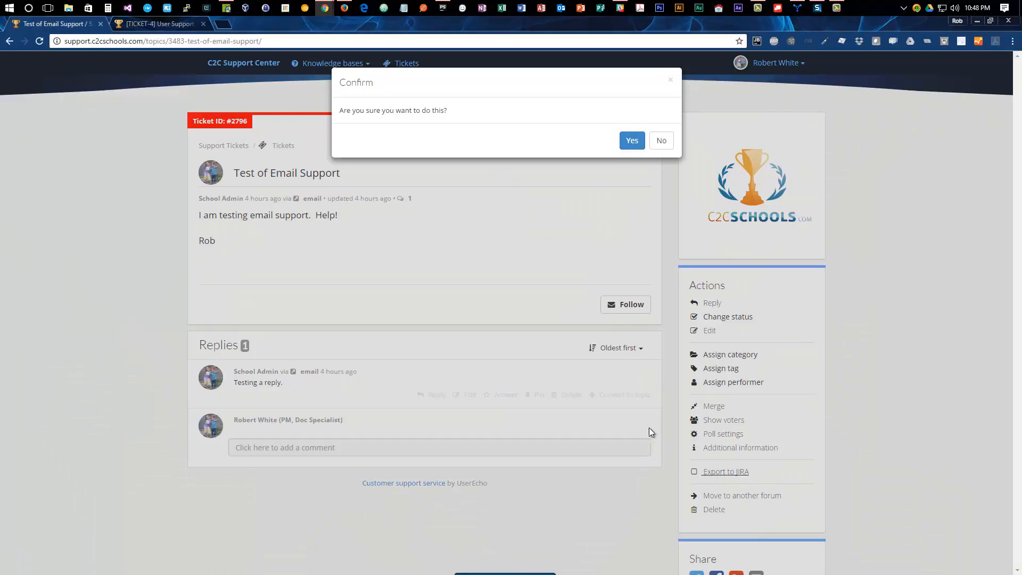
click(632, 141)
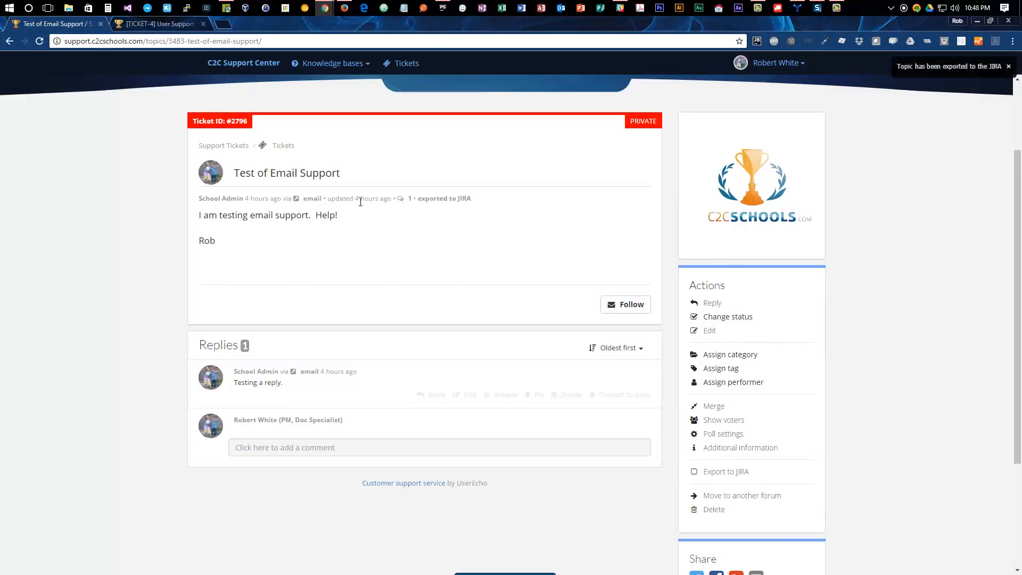
Step: Switch to JIRA, refresh the open issues of User Support Tickets and open the "Test of Email Support" issue
mouse_move(361, 201)
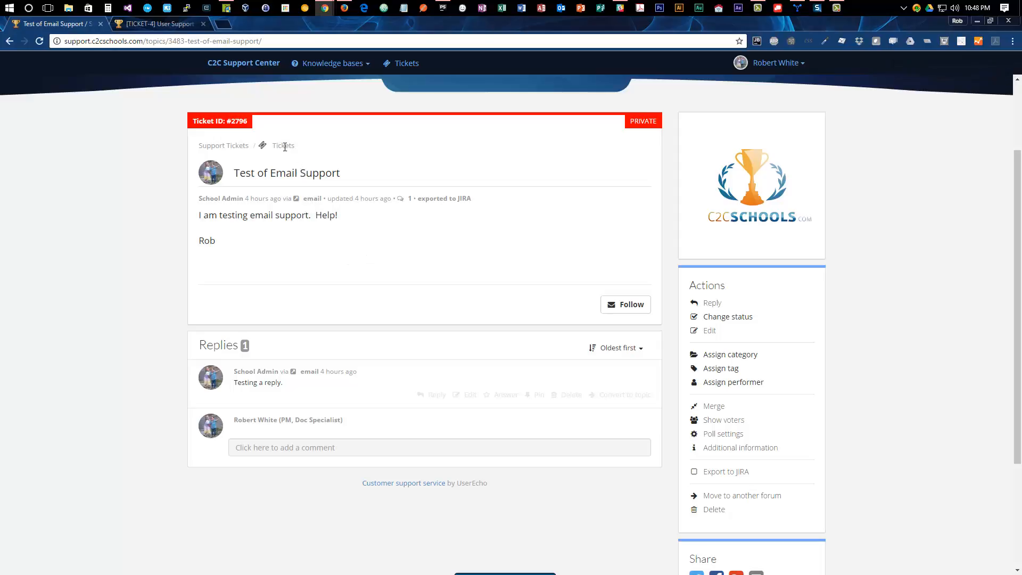
click(184, 24)
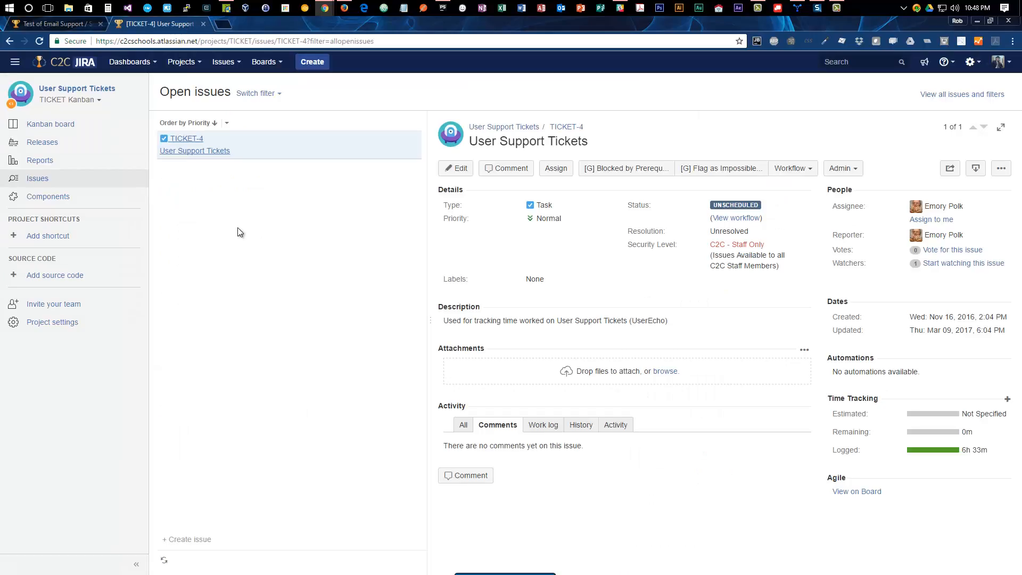
click(42, 41)
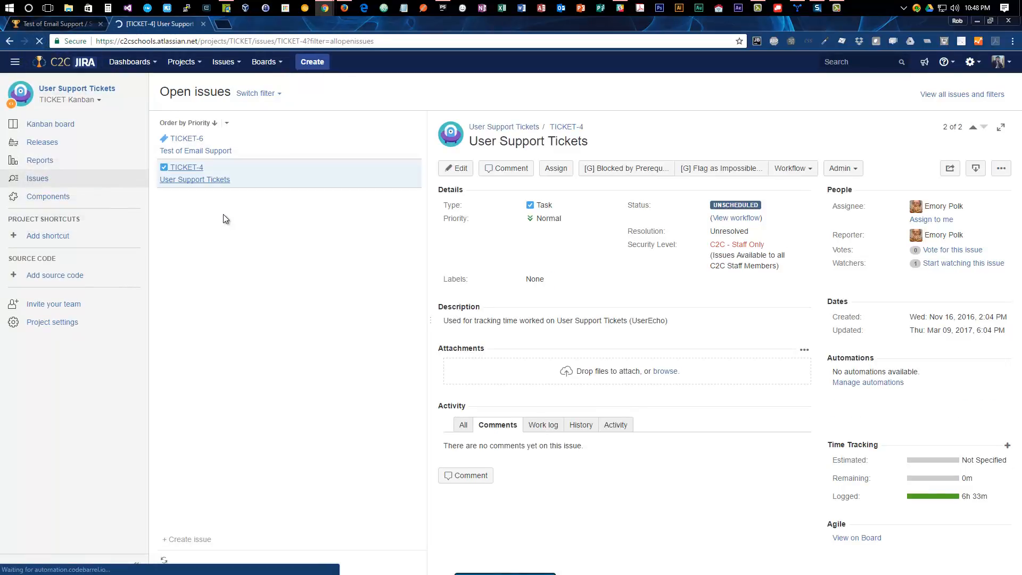
click(206, 151)
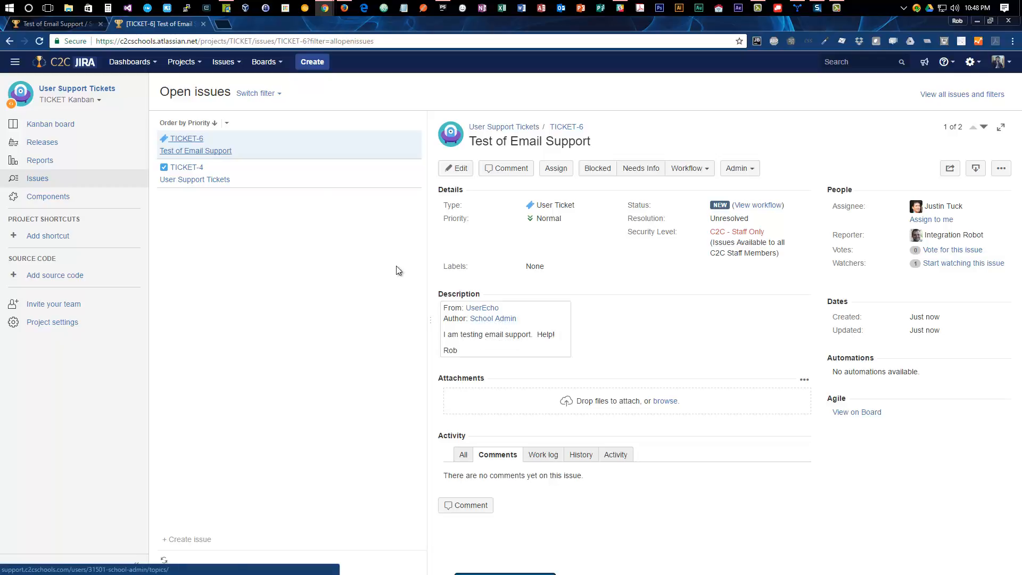
Step: Check the ticket author's profile card on the UserEcho ticket page and return to the JIRA issue
click(78, 24)
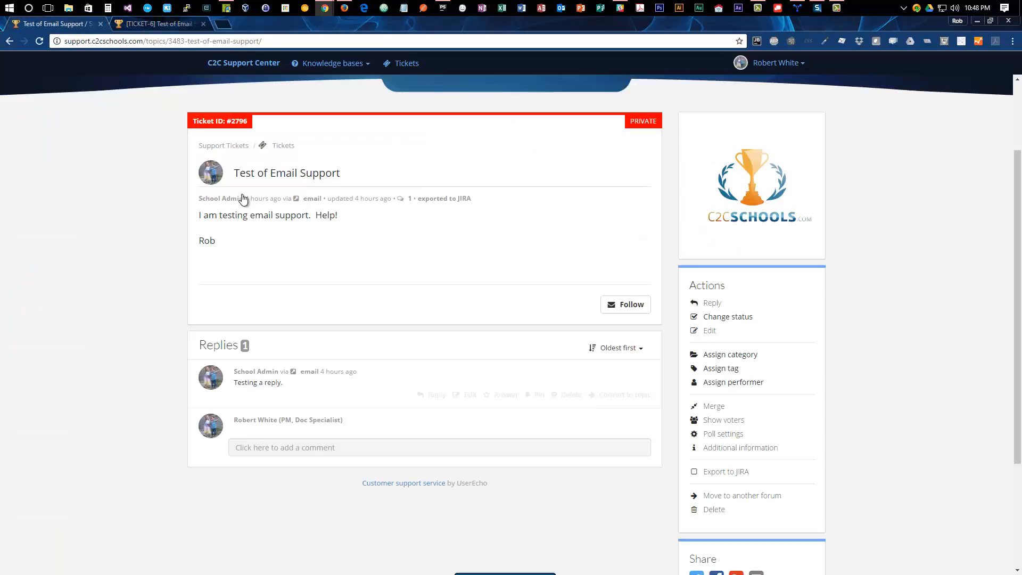
mouse_move(220, 203)
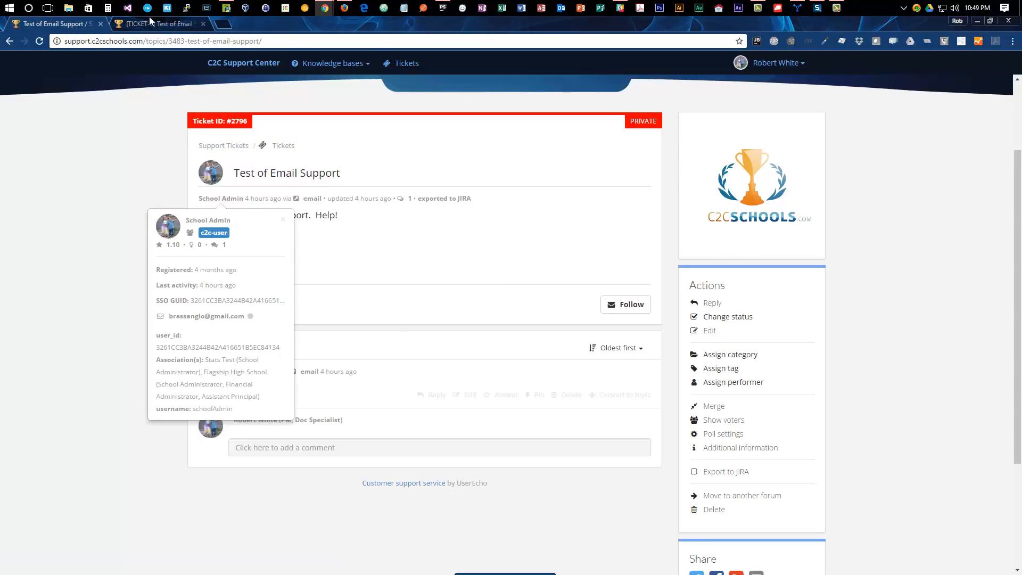
key(ctrl+Tab)
key(ctrl+shift+Tab)
click(160, 23)
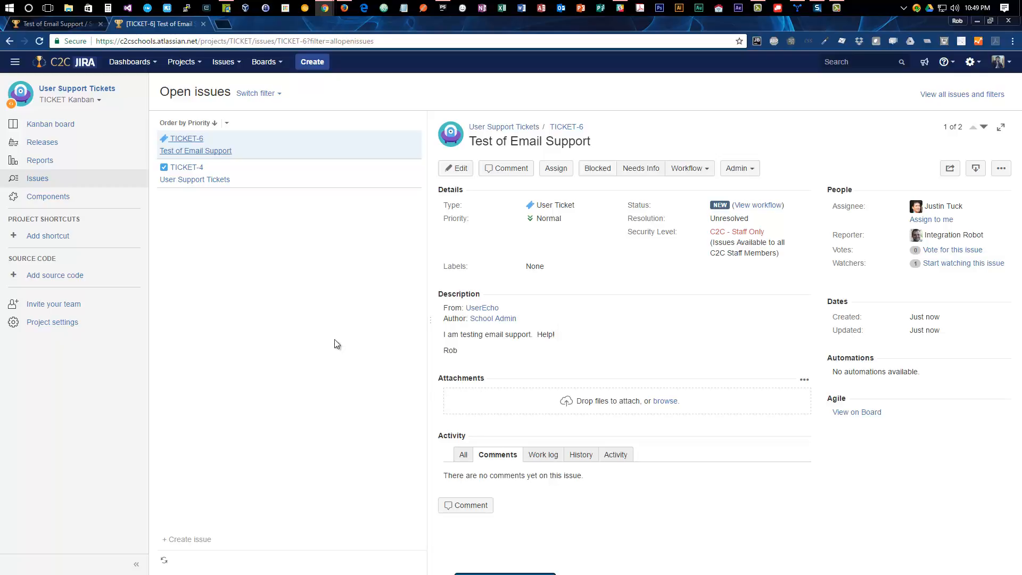
Step: Start a comment on the "Test of Email Support" issue and apply the "Reject: Duplicate" workflow transition to it
click(476, 506)
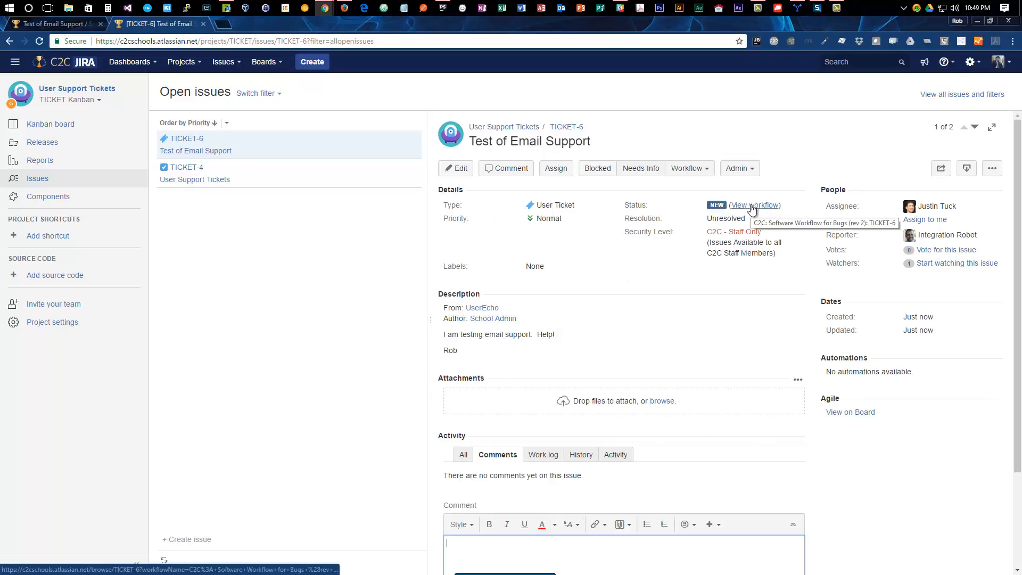
click(688, 169)
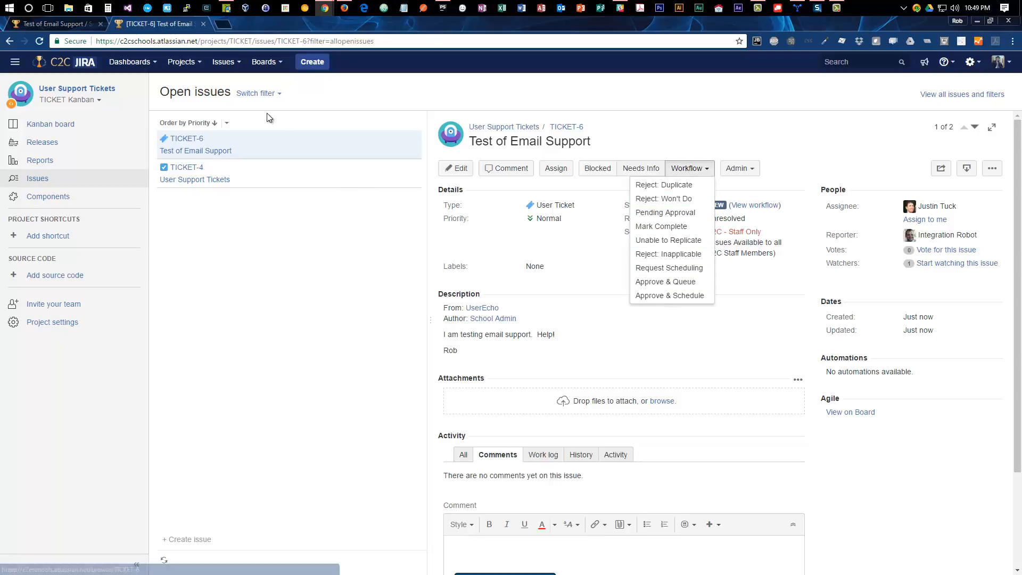
click(72, 26)
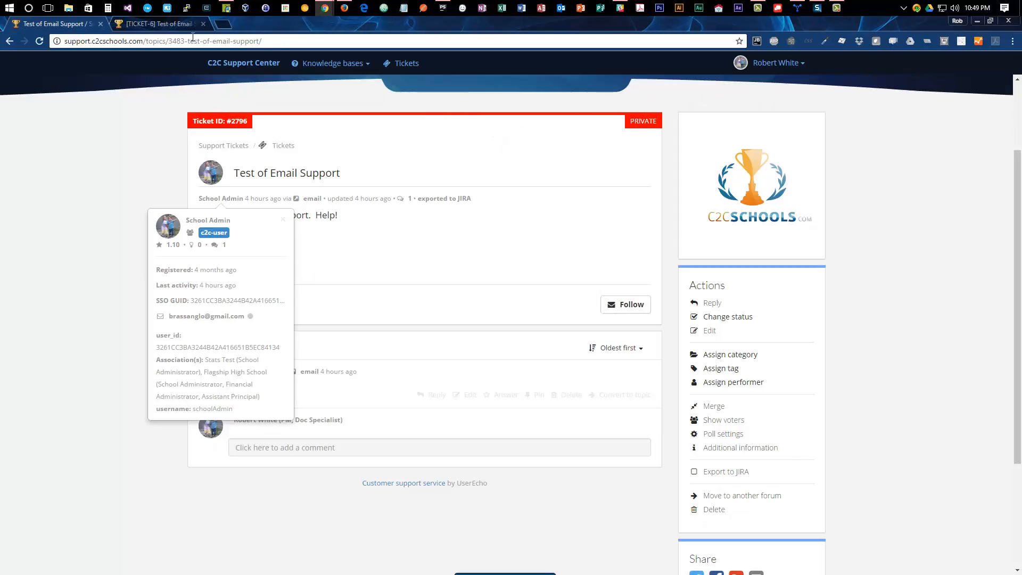
click(172, 27)
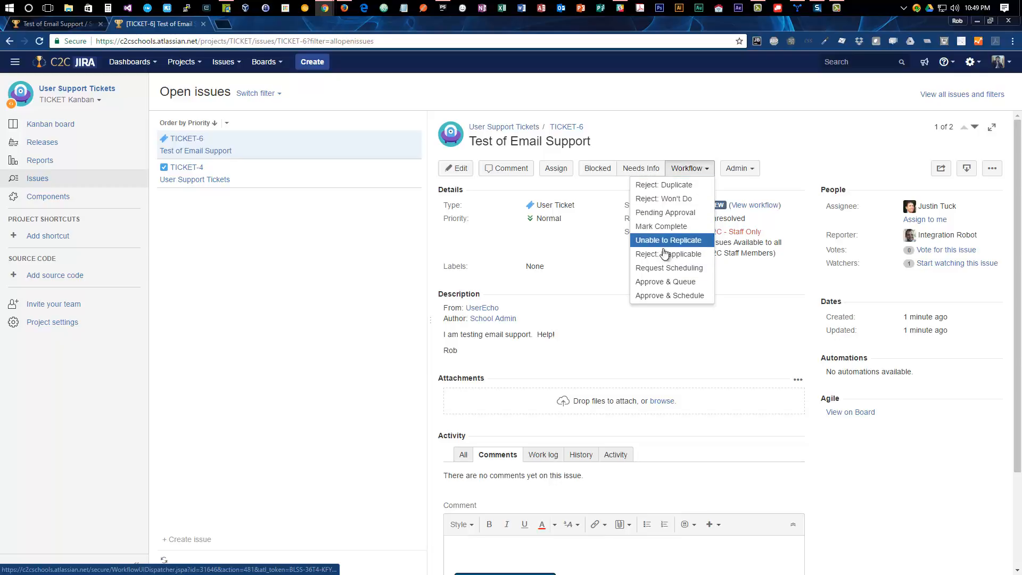
click(665, 185)
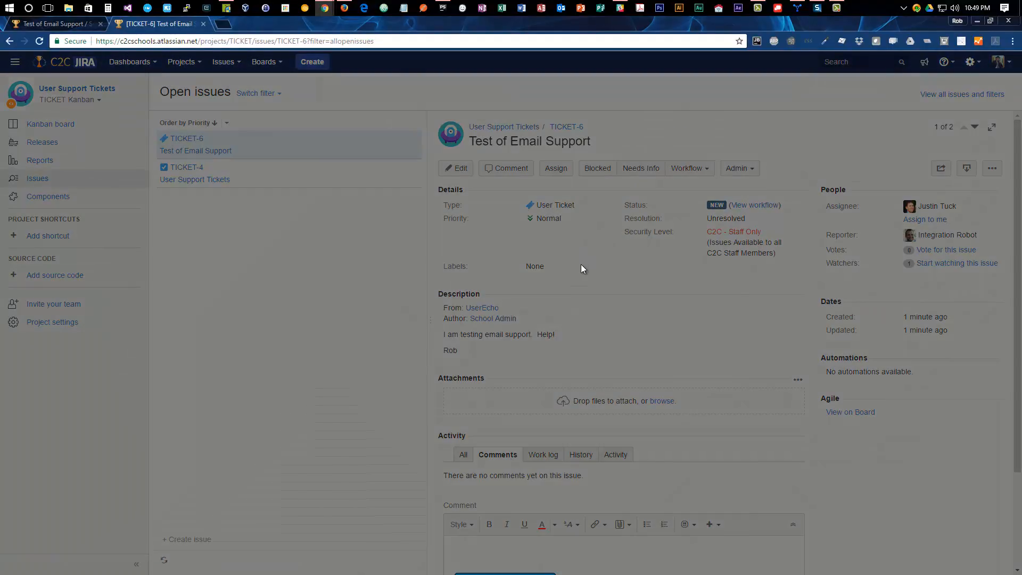
Step: Add the comment "This is already in JIRA!" with a first-name signature to the issue, viewable by all users
scroll(539, 362, down, 3)
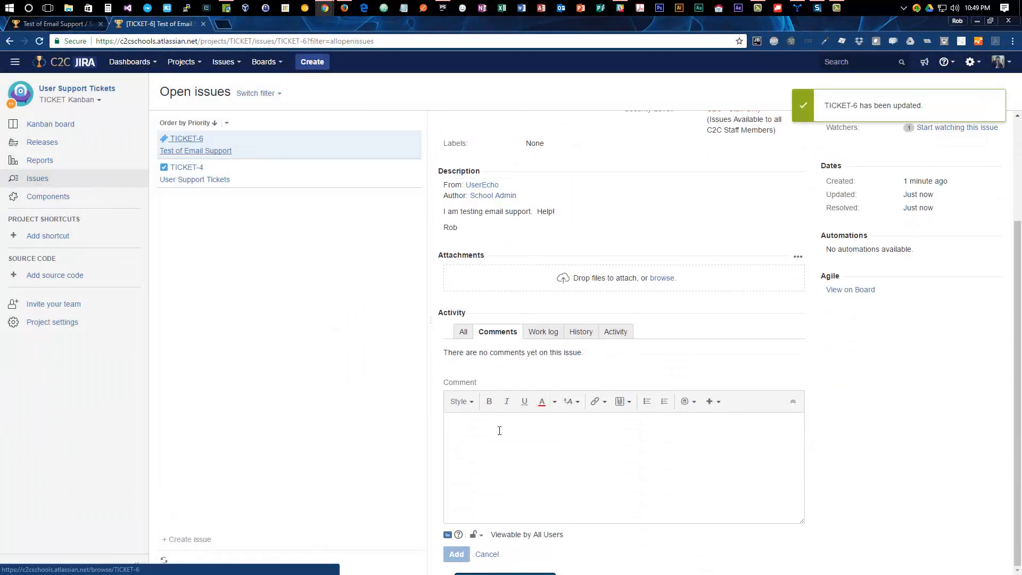
click(497, 429)
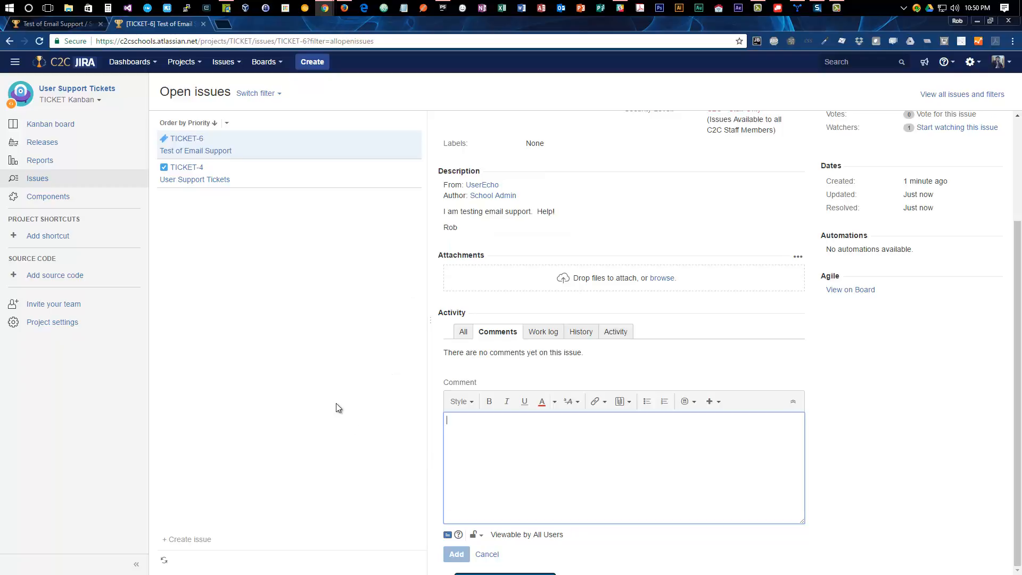
text(This is already in JIRA!)
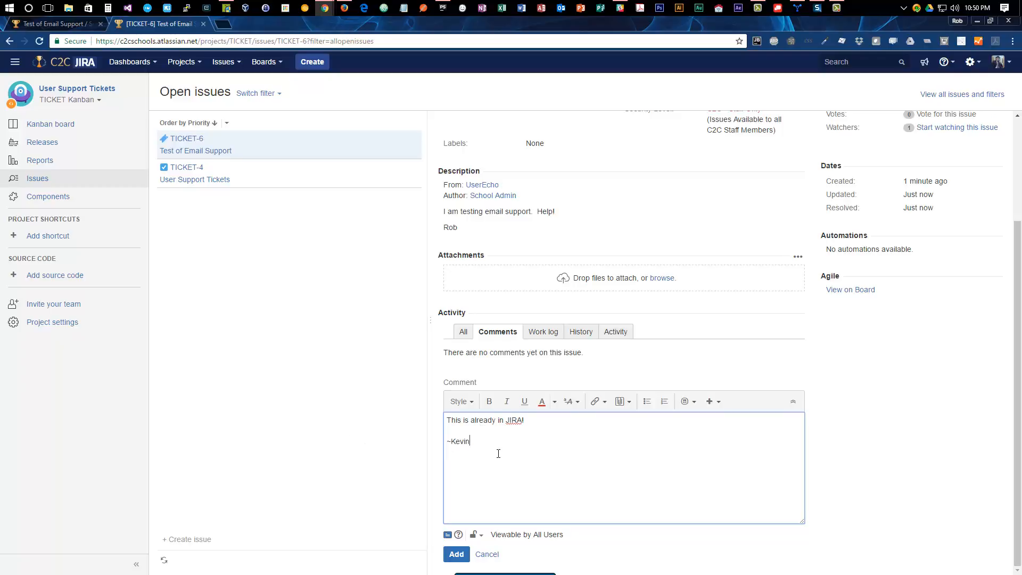
click(456, 554)
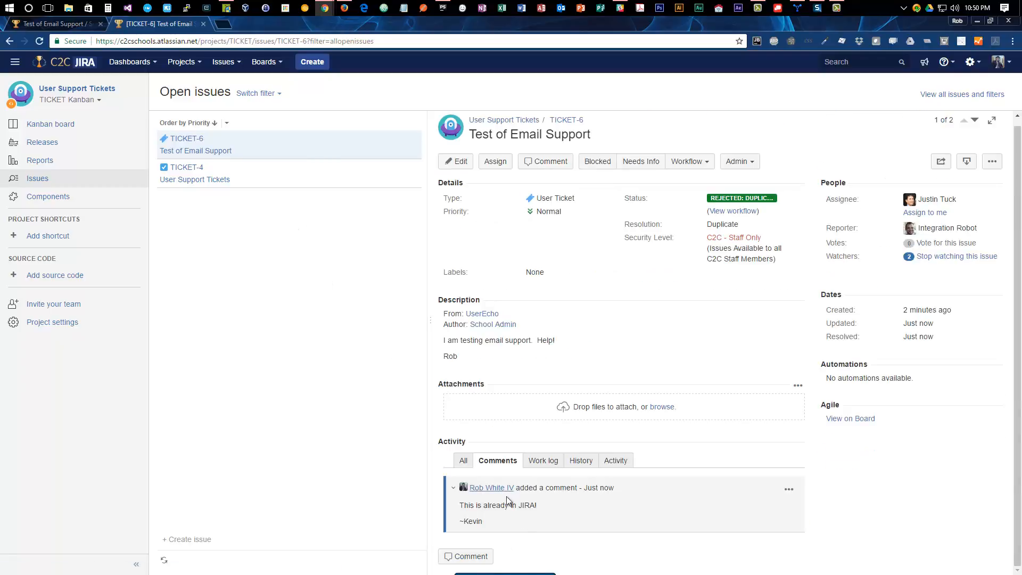
Step: Open inbox.google.com in a new browser tab and bring up the ticket requester's mailbox
click(63, 23)
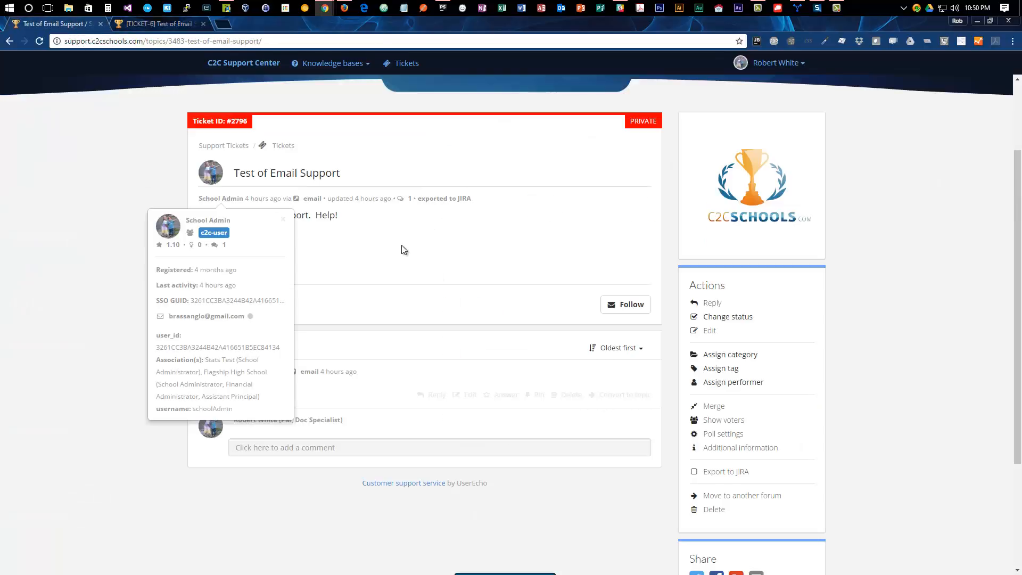
click(222, 25)
text(in)
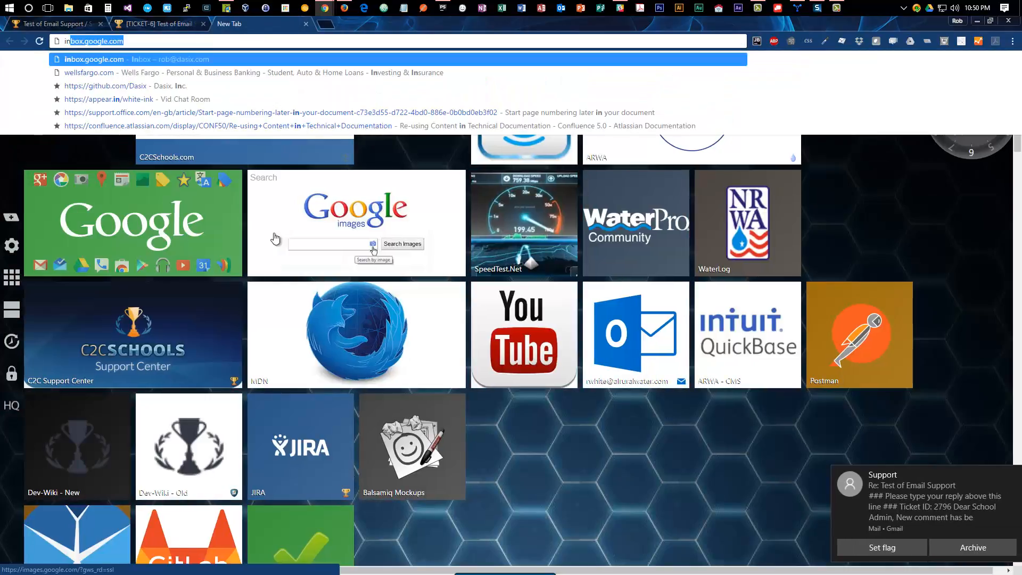
text(box)
key(Return)
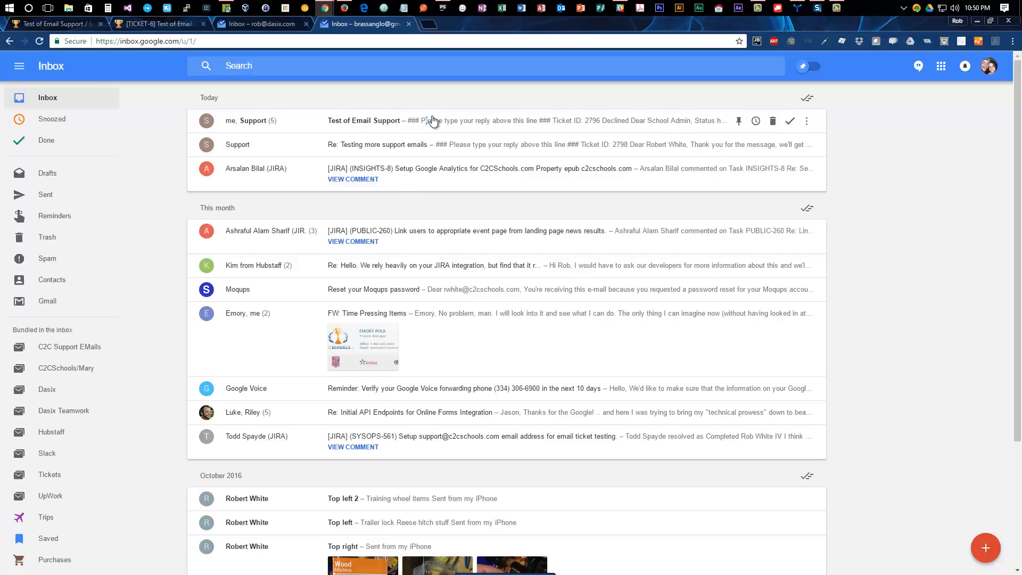
Step: Open the "Test of Email Support" conversation, examine its status-change and new-comment notifications, and collapse the conversation
click(447, 124)
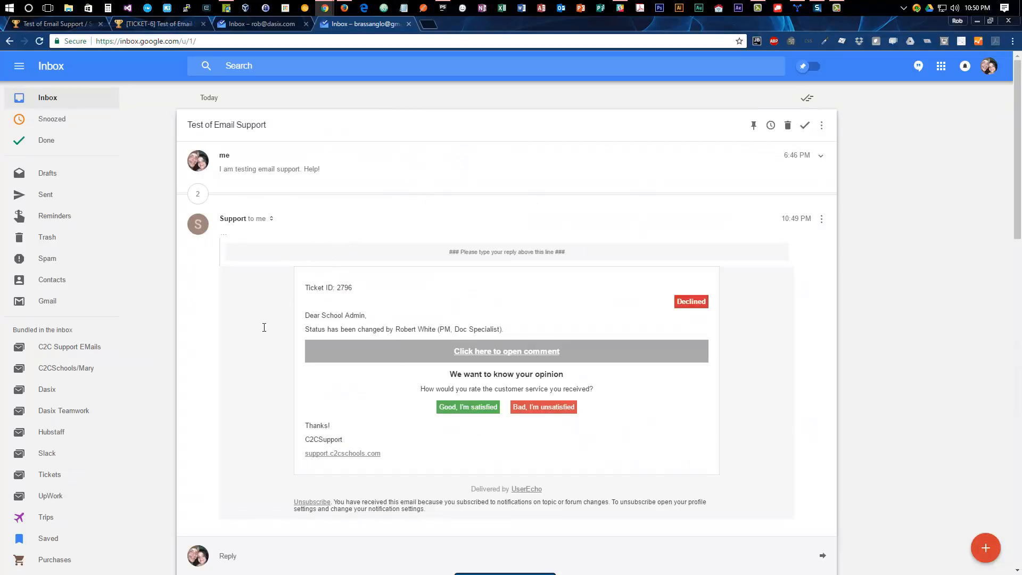
scroll(260, 333, down, 2)
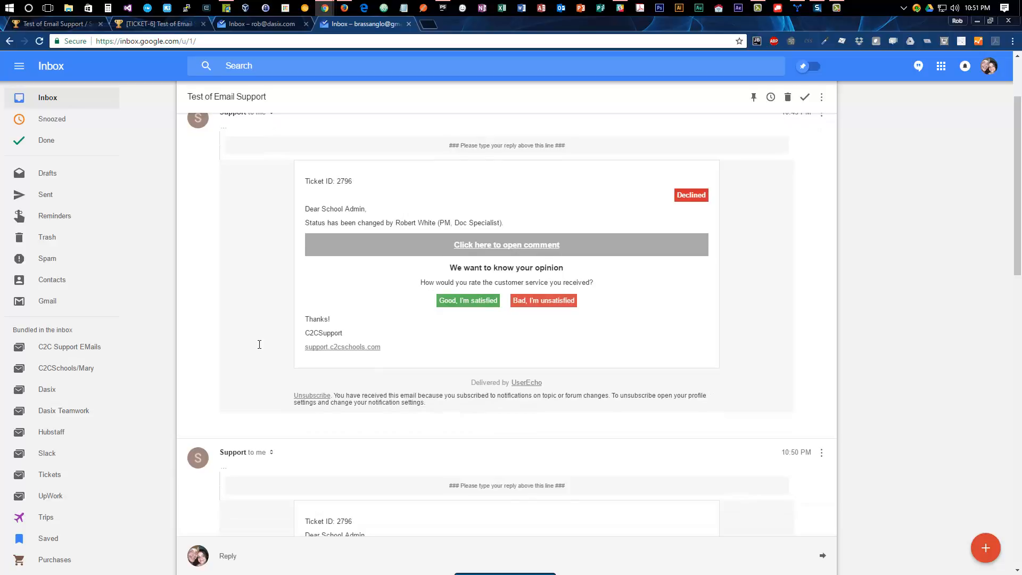
scroll(259, 345, down, 6)
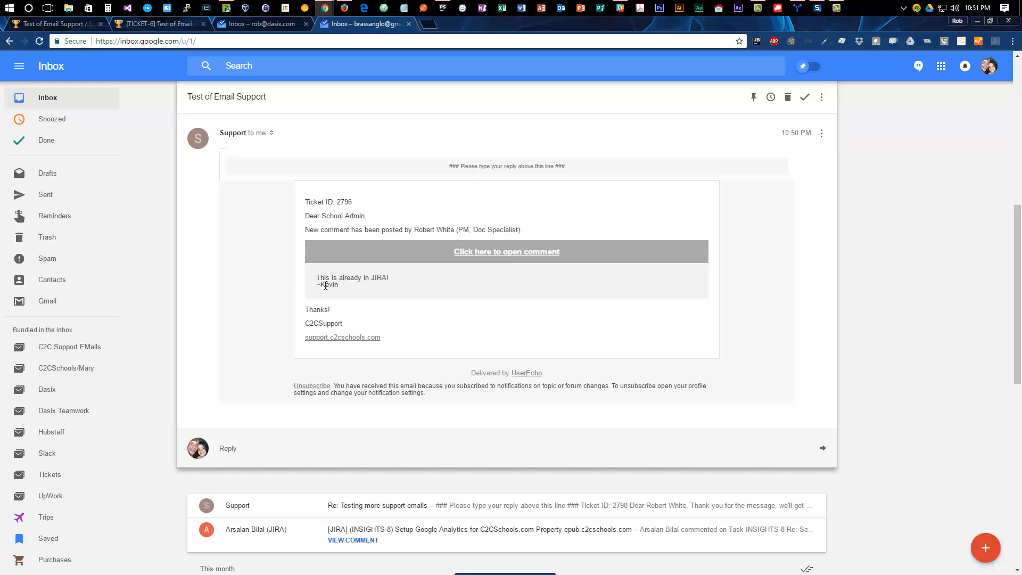
scroll(277, 287, up, 6)
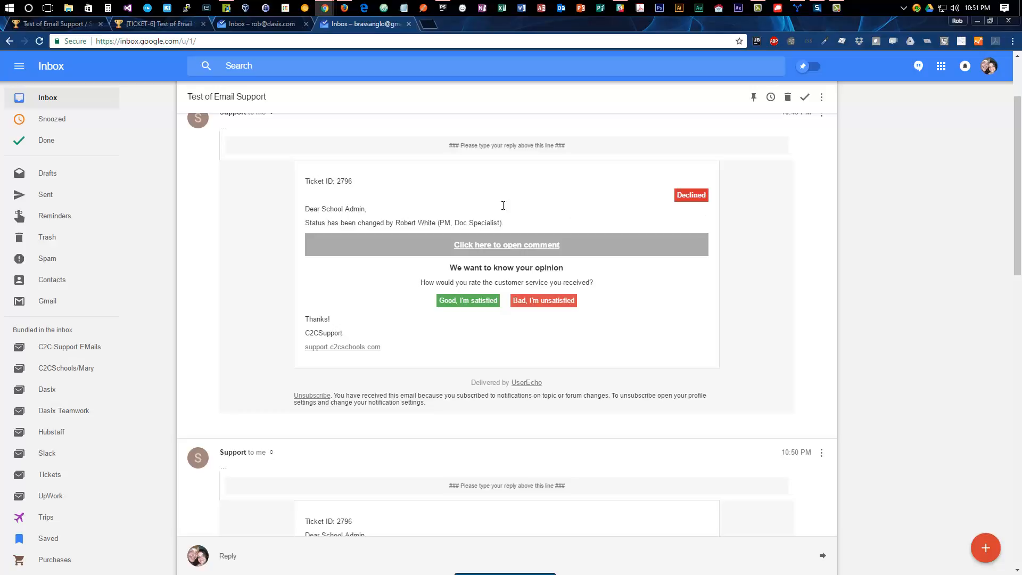
scroll(331, 283, up, 2)
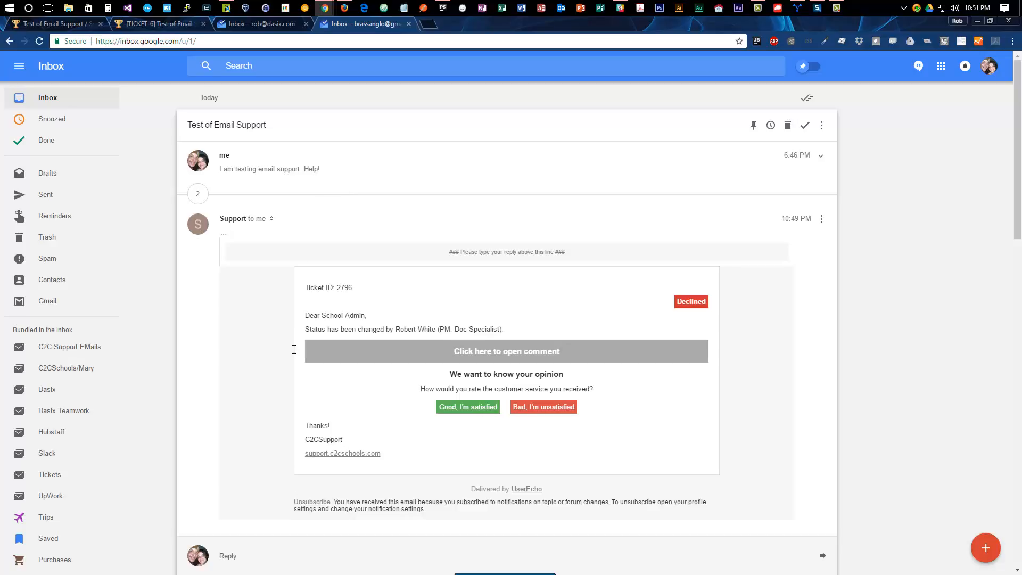
scroll(270, 347, down, 15)
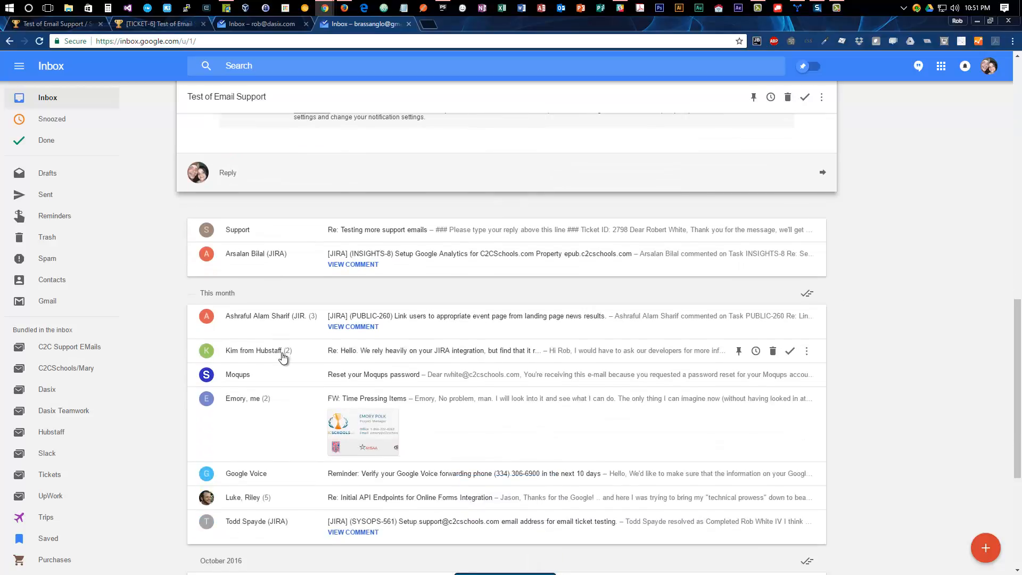
scroll(288, 351, up, 15)
click(413, 135)
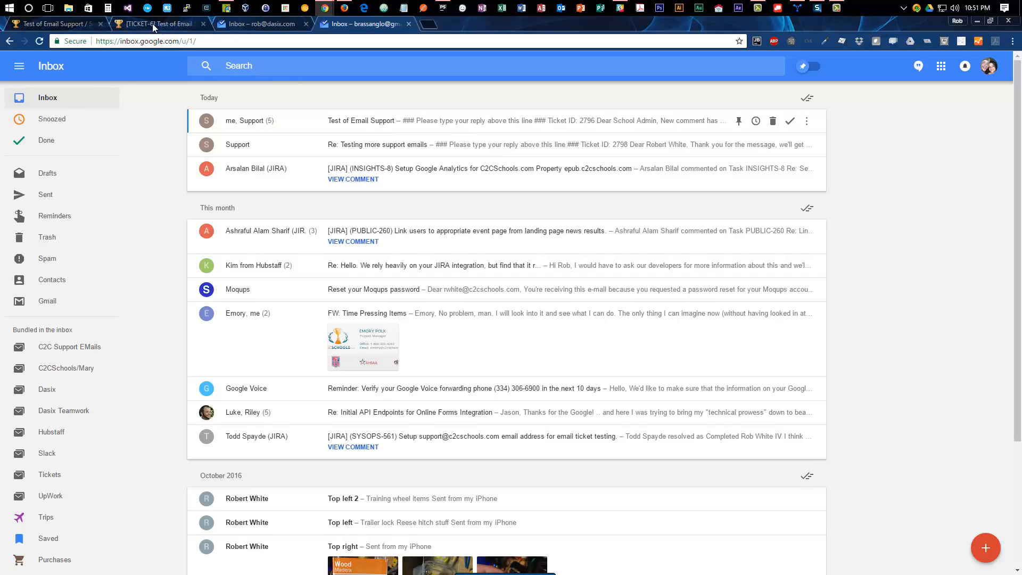
Step: Return to the JIRA issue and the UserEcho ticket page, and review the ticket's header and available actions
click(75, 27)
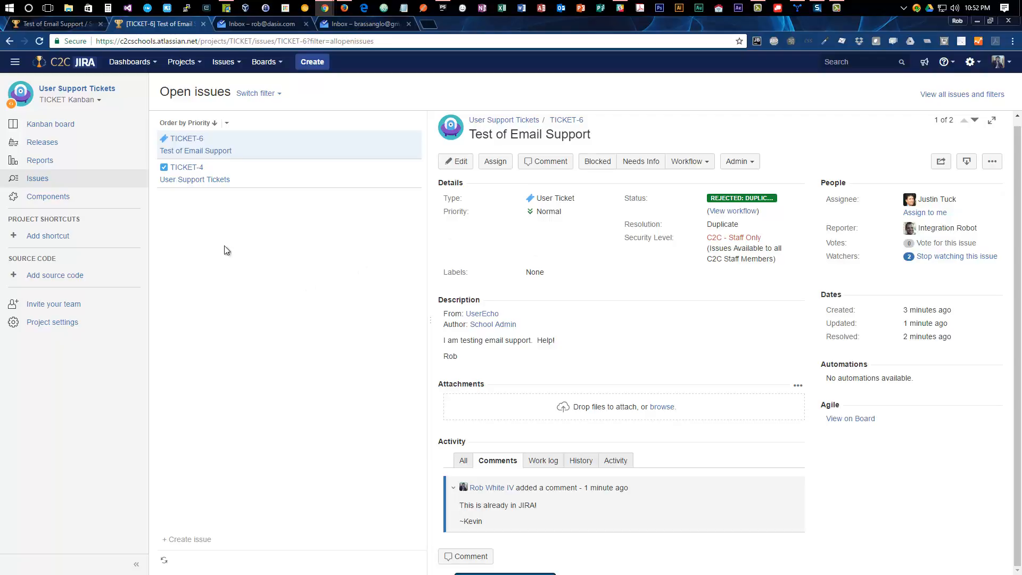
click(80, 24)
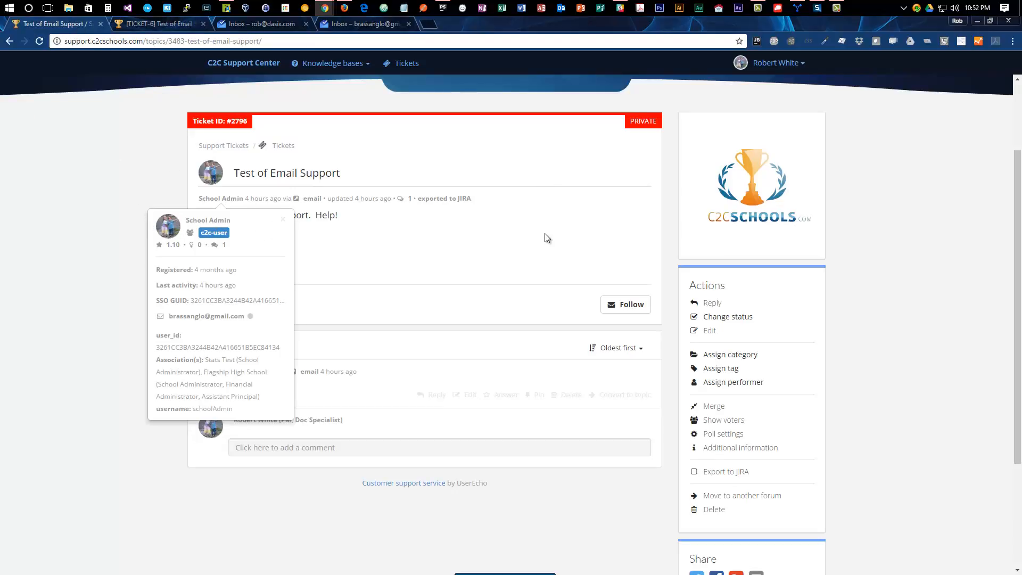
scroll(529, 261, up, 2)
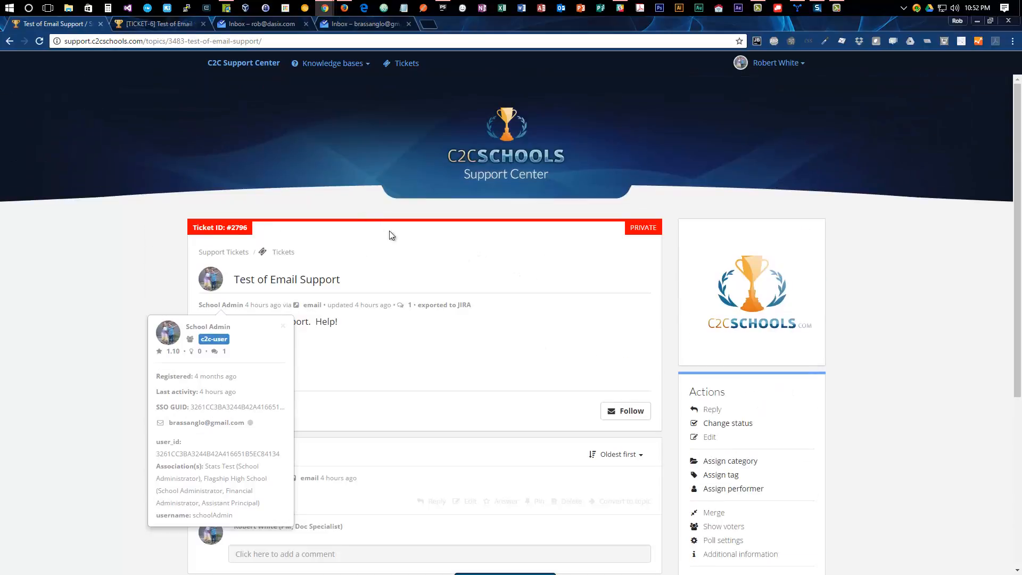
scroll(525, 346, down, 3)
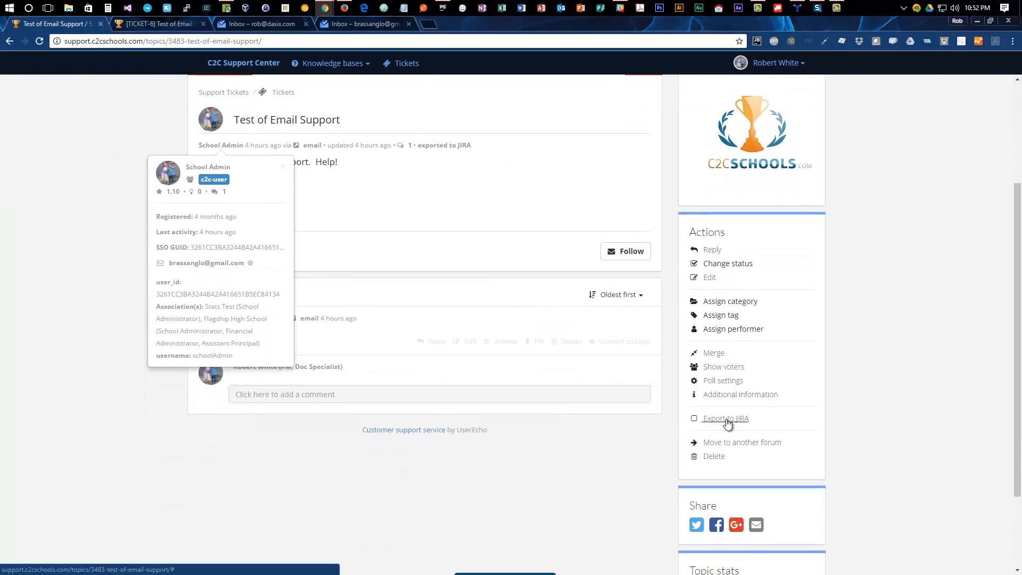
scroll(469, 322, up, 3)
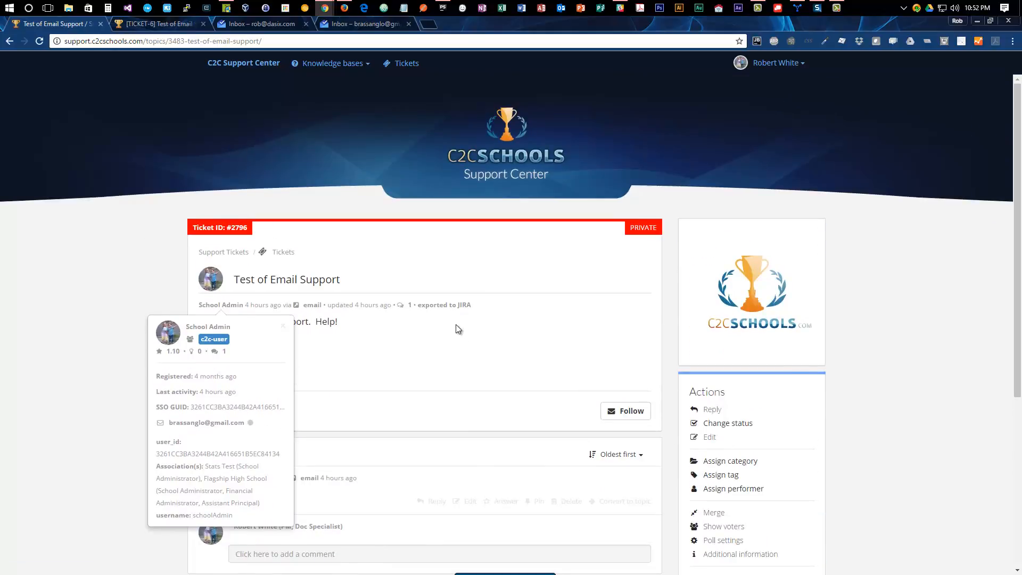